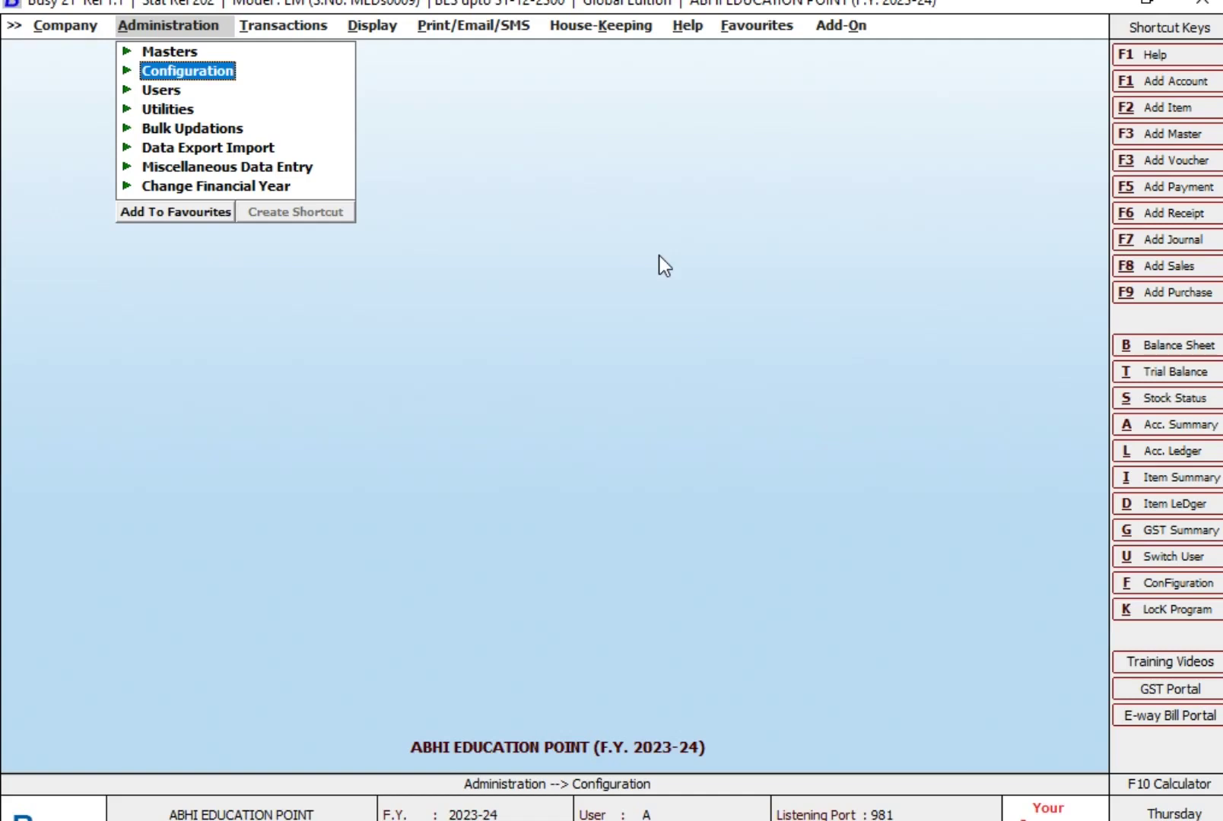
Start a new sales voucher in the Main series to check its voucher number field, and quit without saving
key("F8")
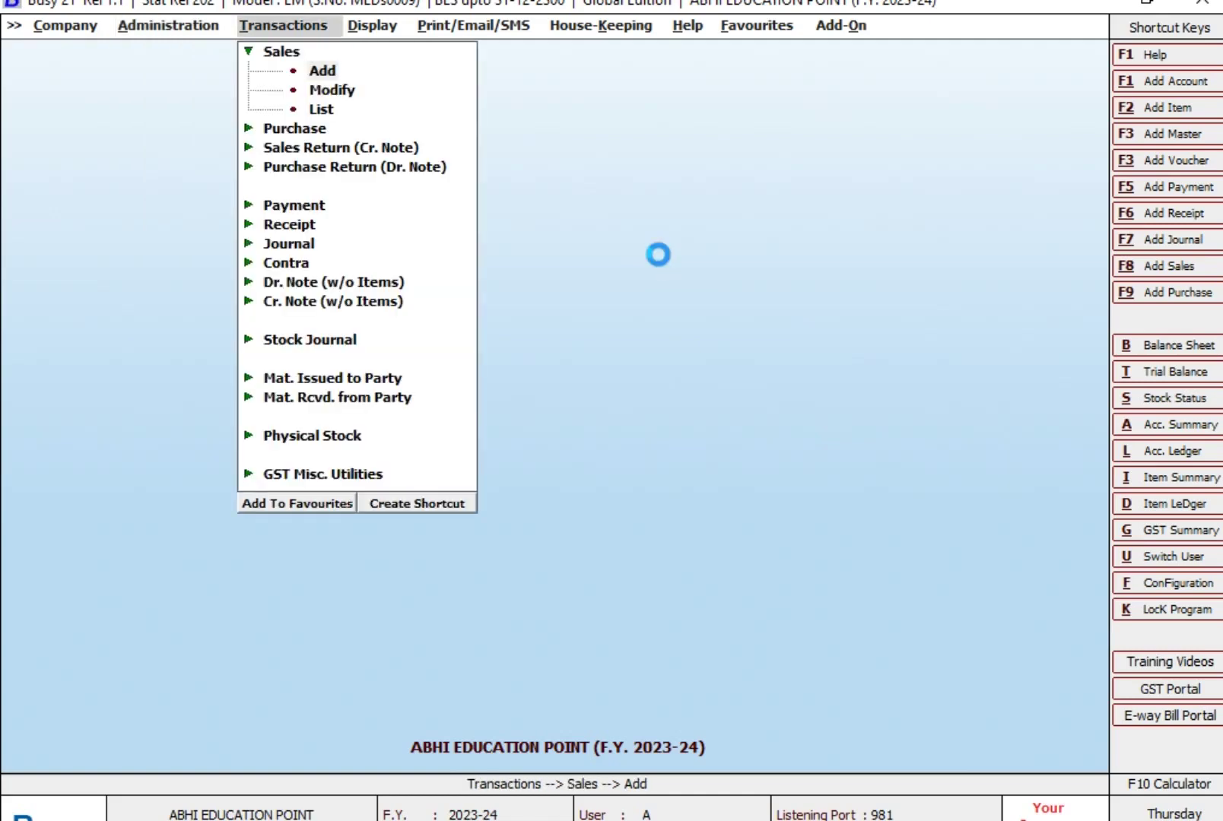
key("Return")
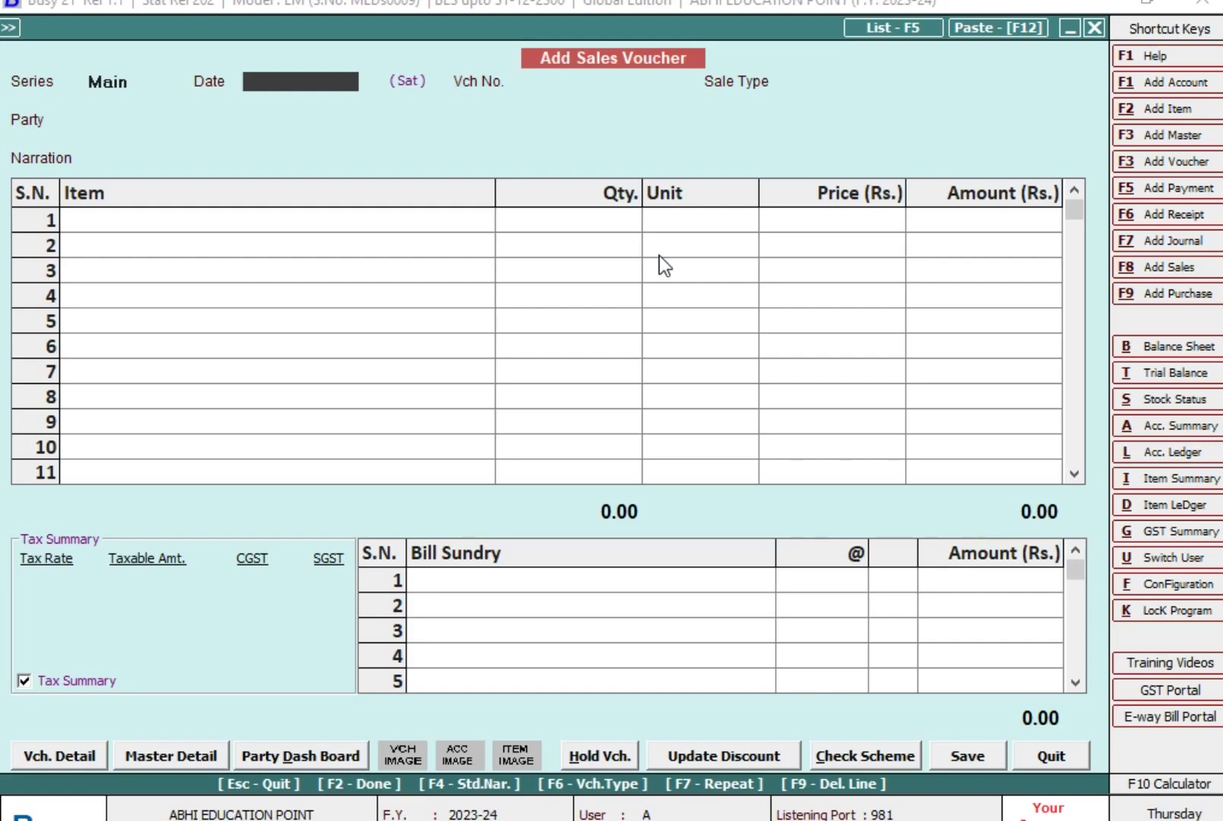
key("Return")
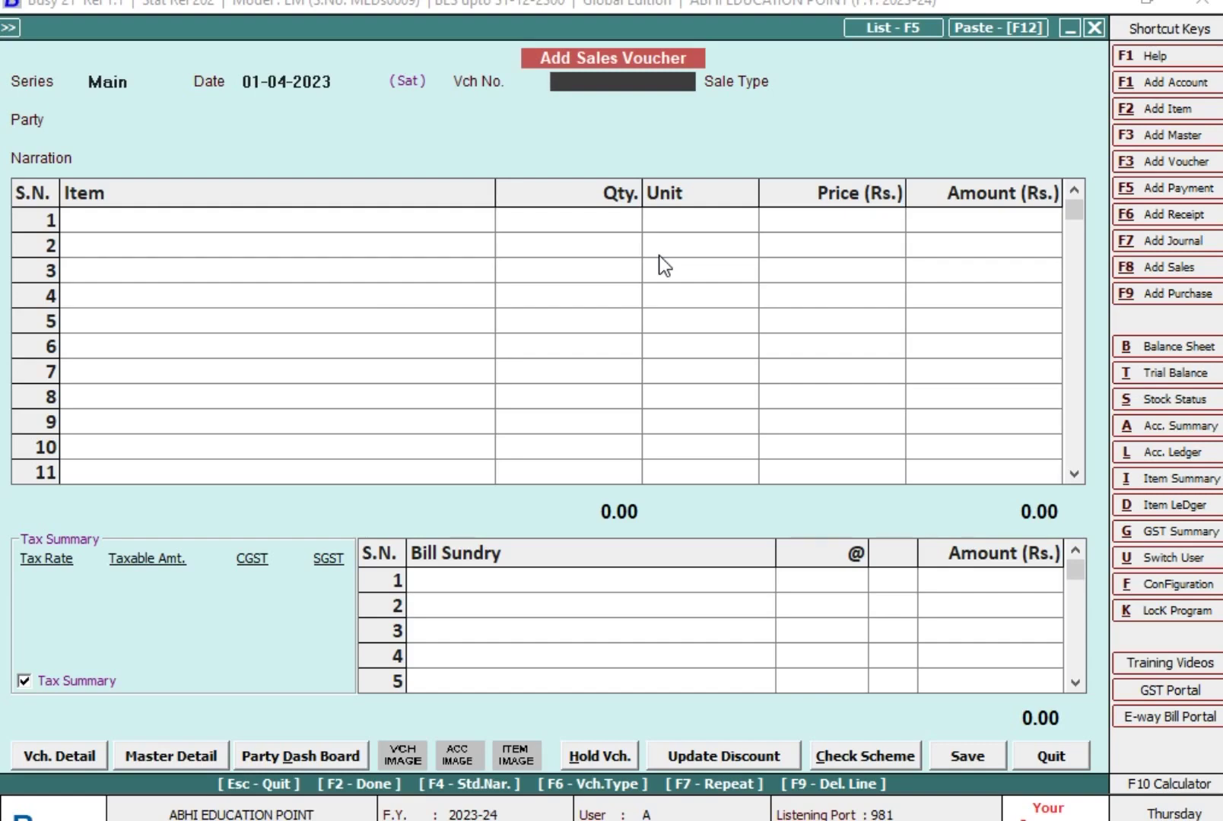
key("Escape")
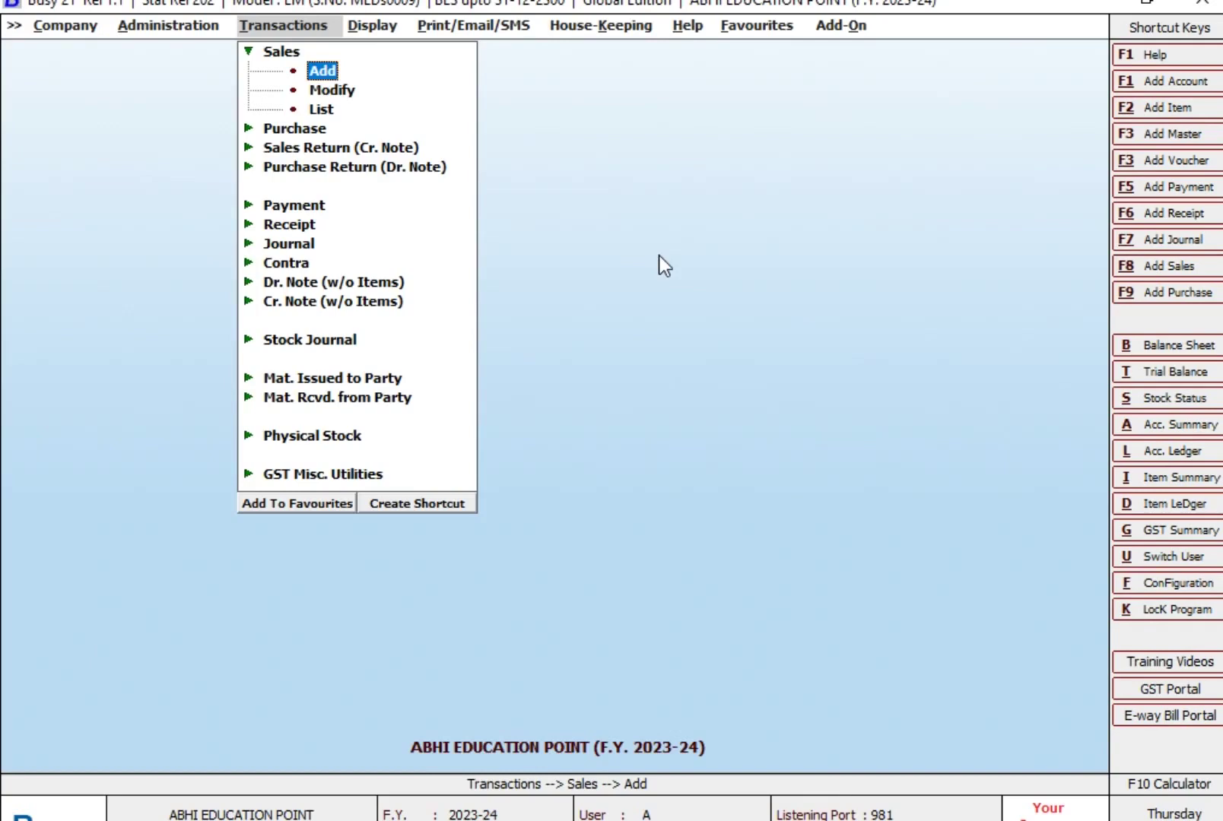
Open the voucher numbering settings for the Main series of Sales in Voucher Series Configuration
key("Left")
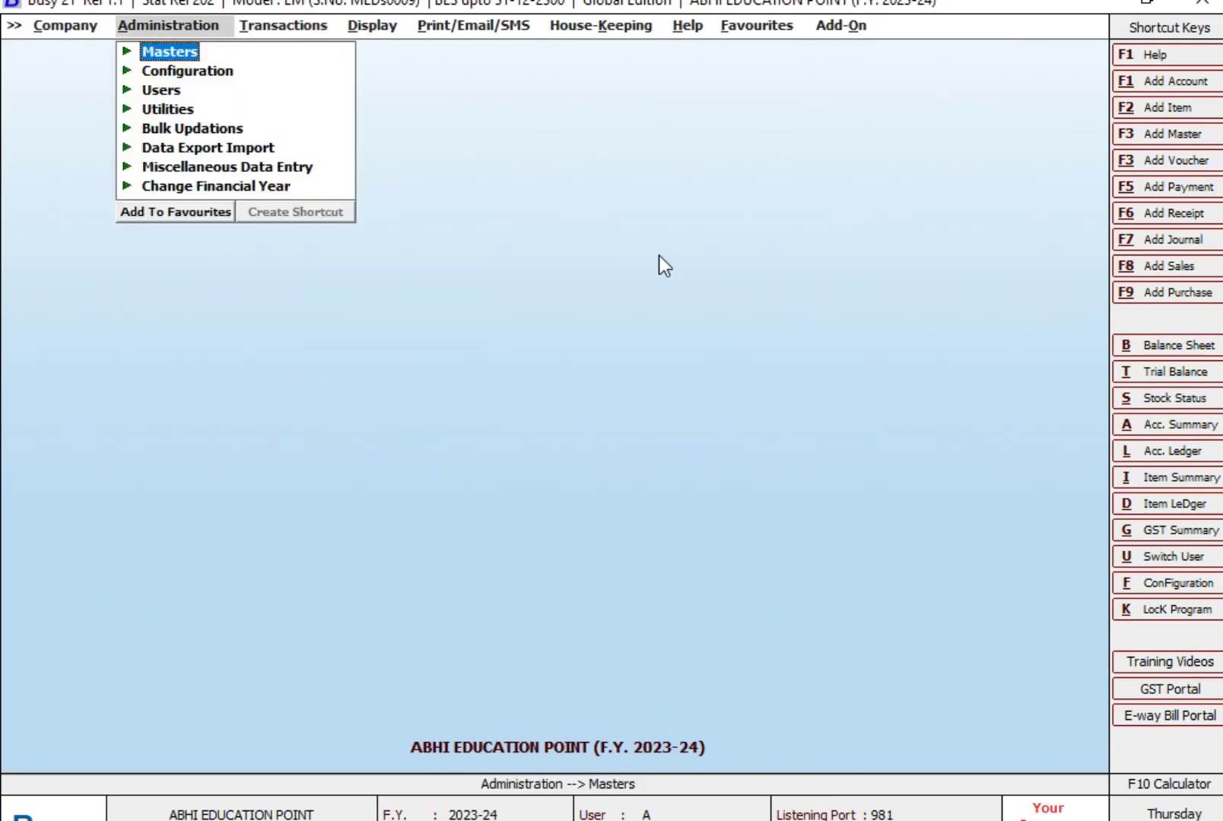
key("Down")
key("Return")
key("Down")
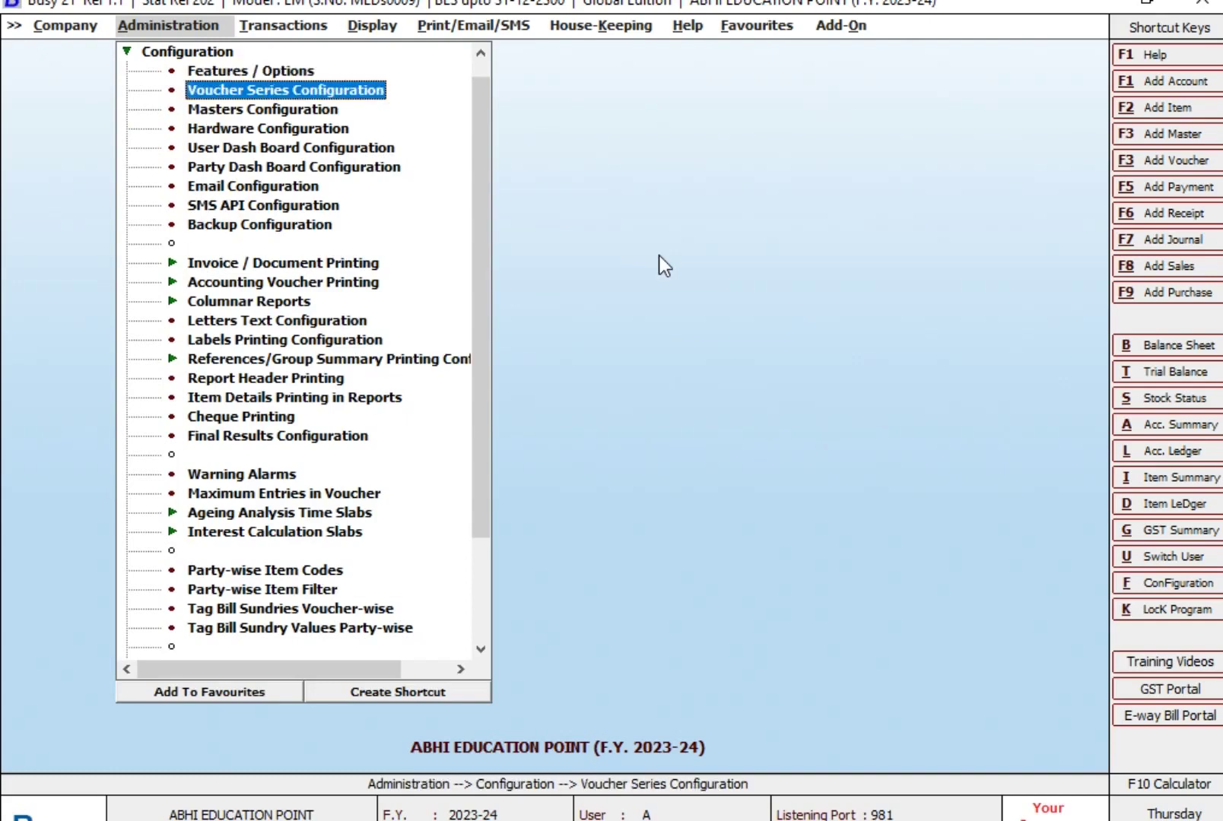
key("Return")
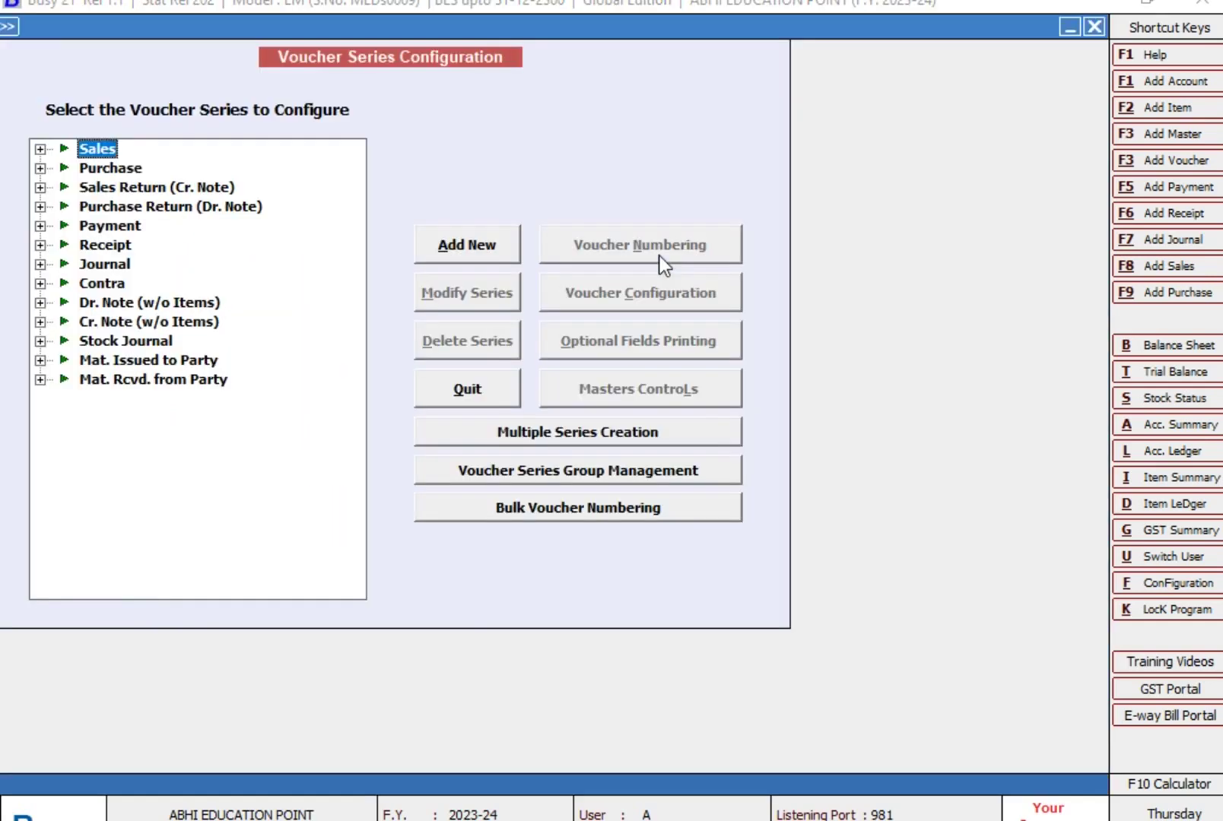
key("Right")
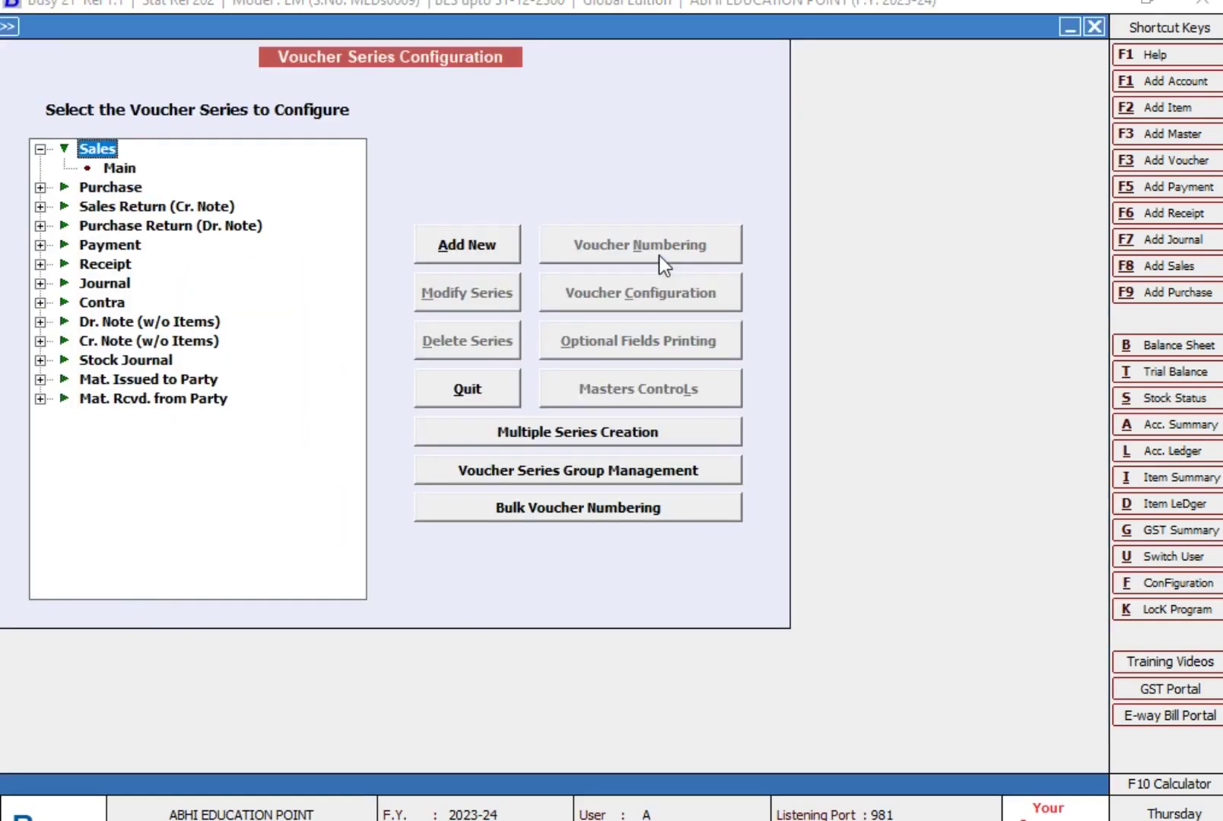
key("Down")
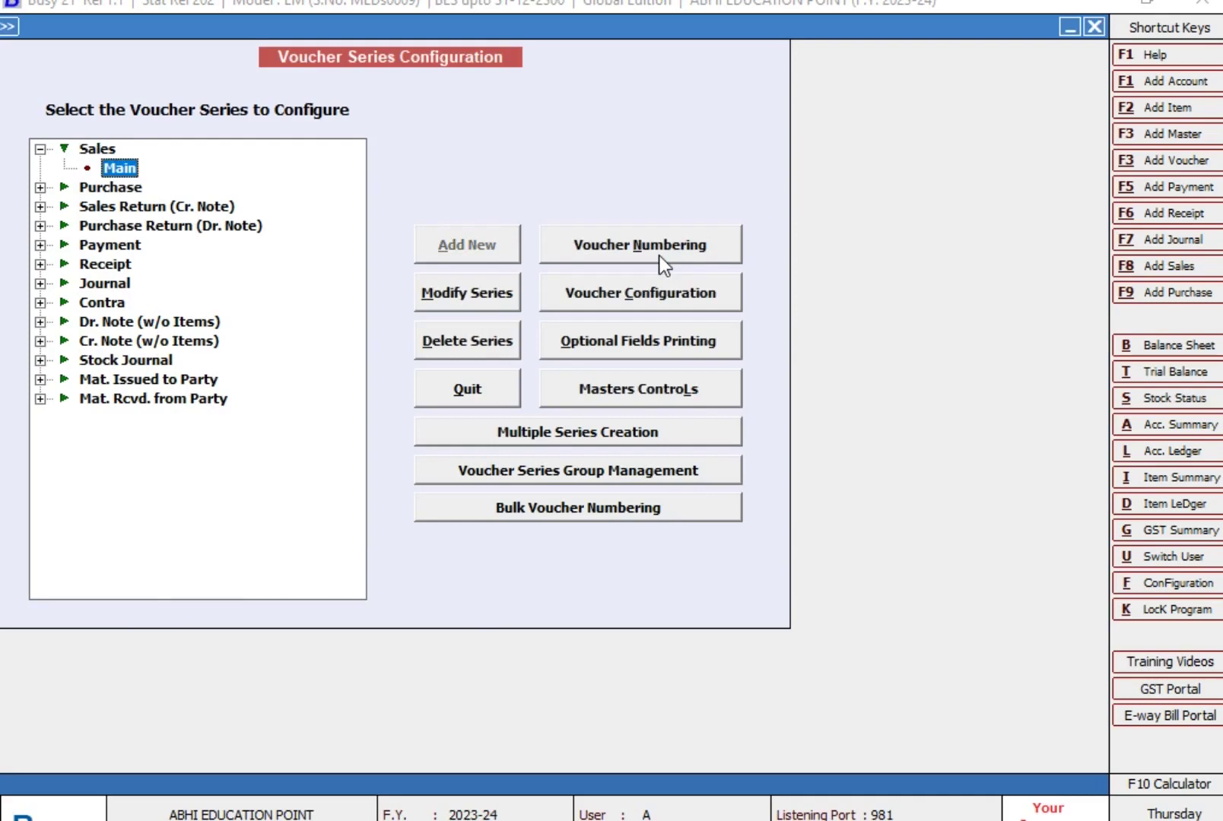
key("Up")
key("Down")
left_click(649, 255)
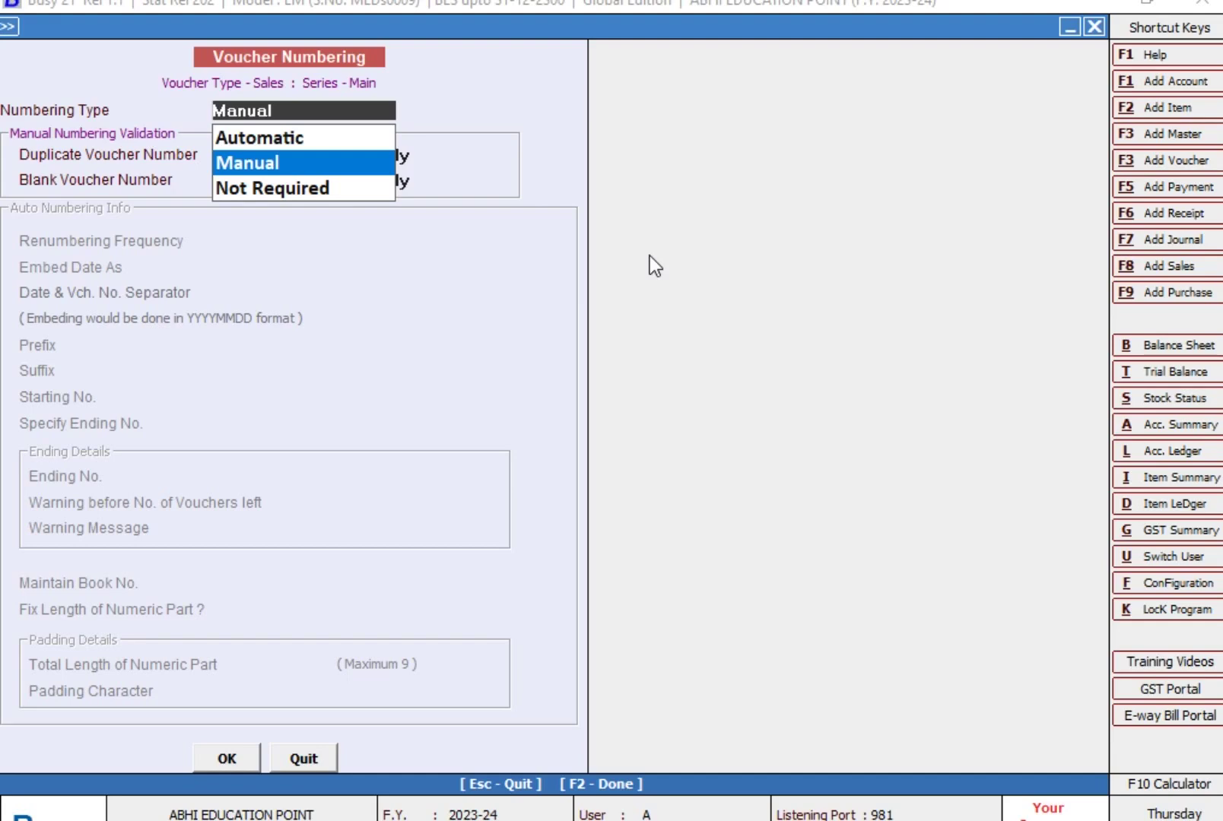
Set the numbering type of the Main sales series to Automatic with Yearly renumbering frequency
key("Up")
key("Return")
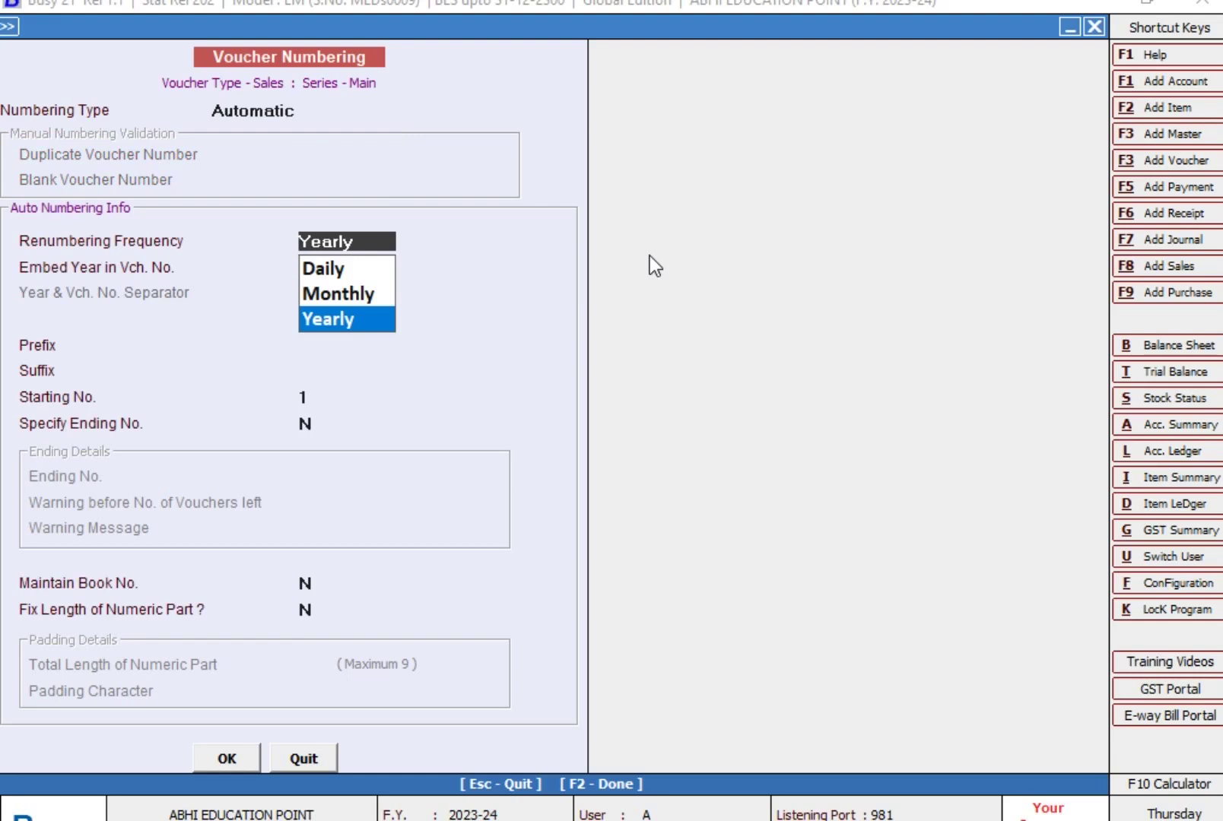
key("BackSpace")
key("Return")
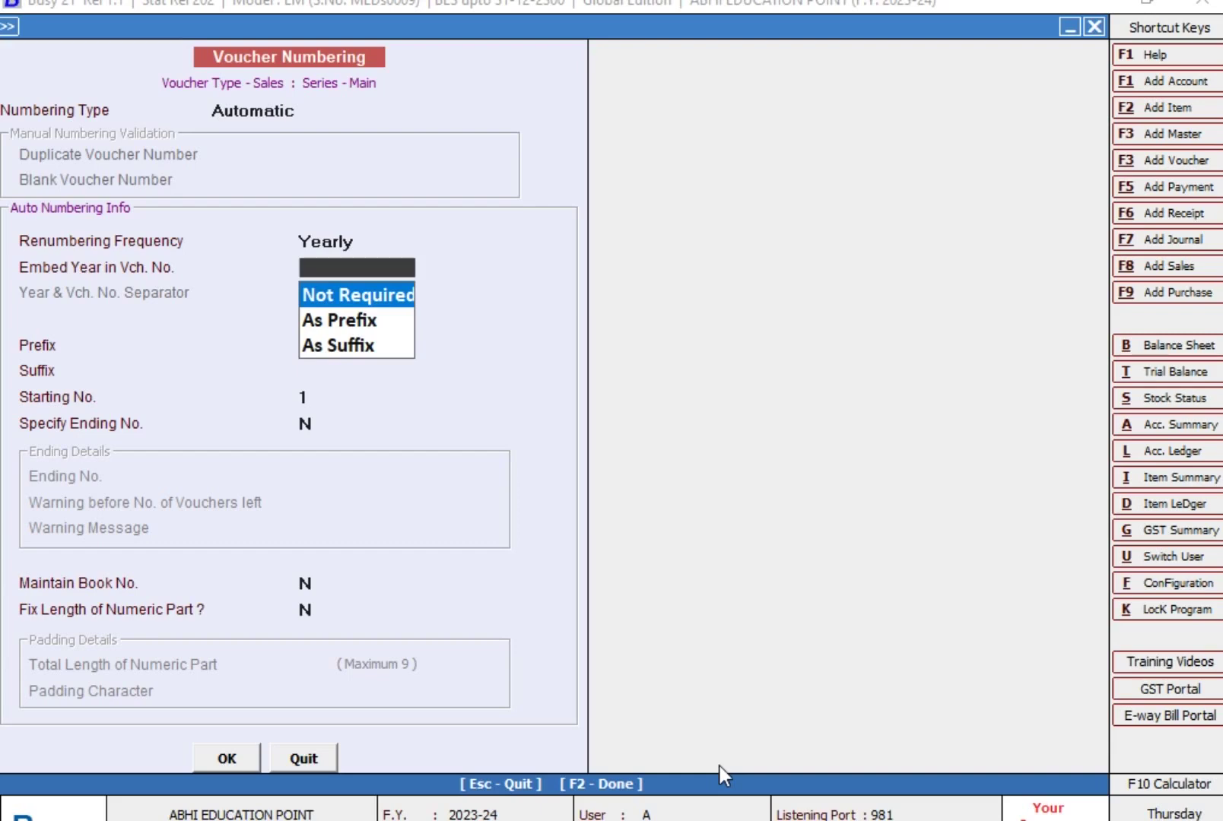
key("Up")
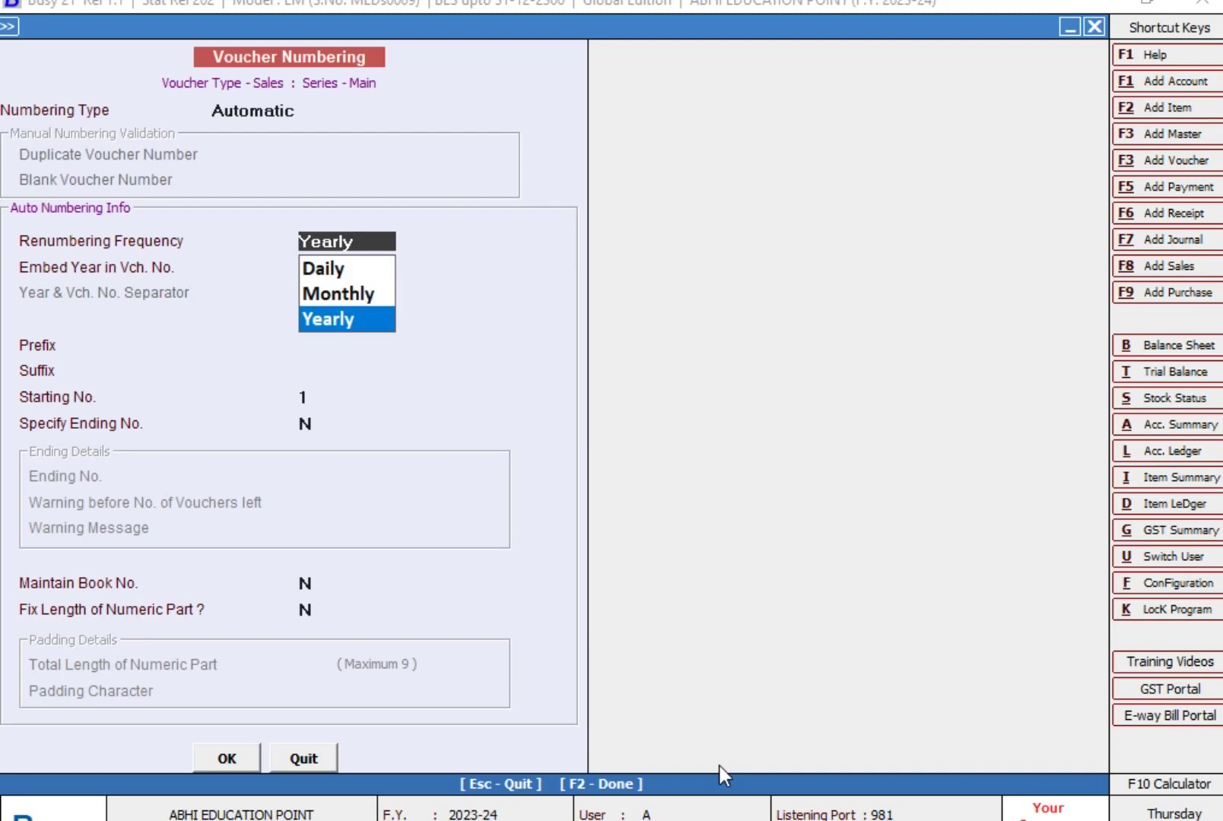
key("Return")
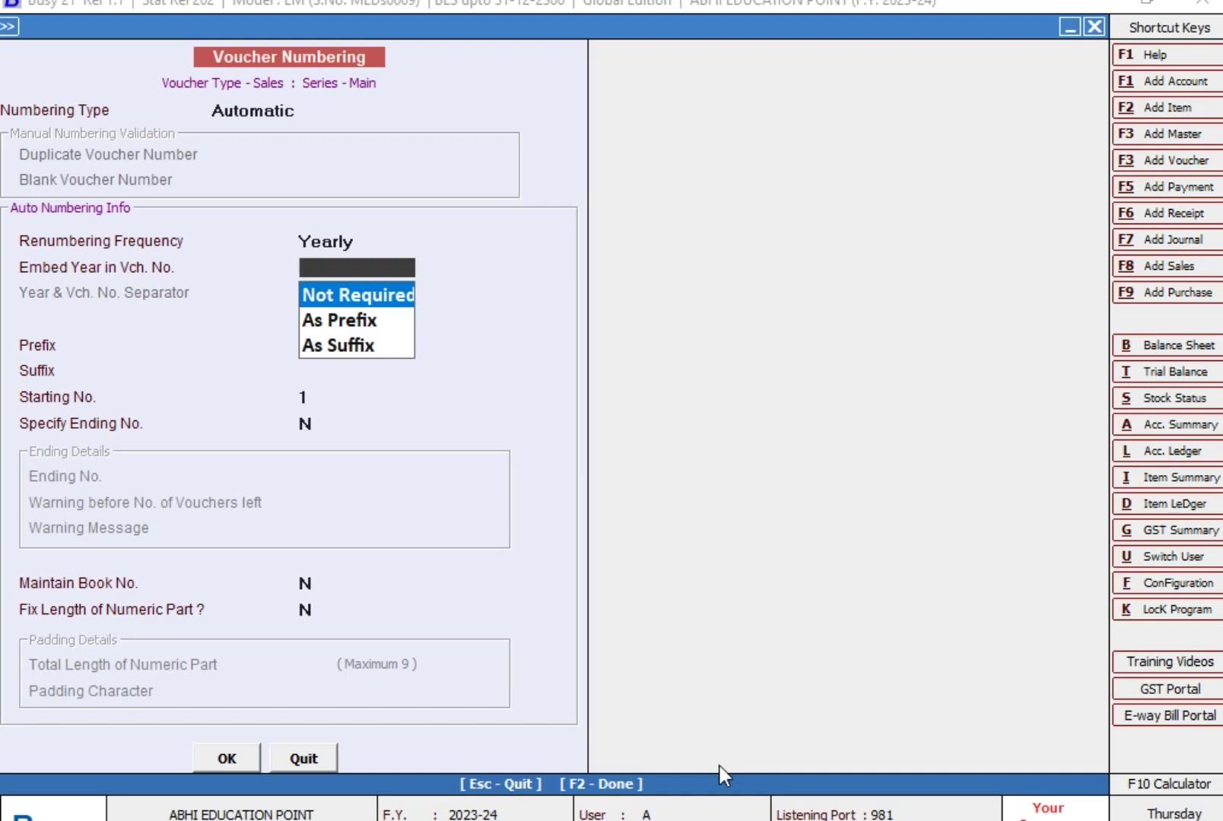
Embed the year in the voucher number as a prefix with "/" as separator and the YY-YY format
key("Down")
key("Return")
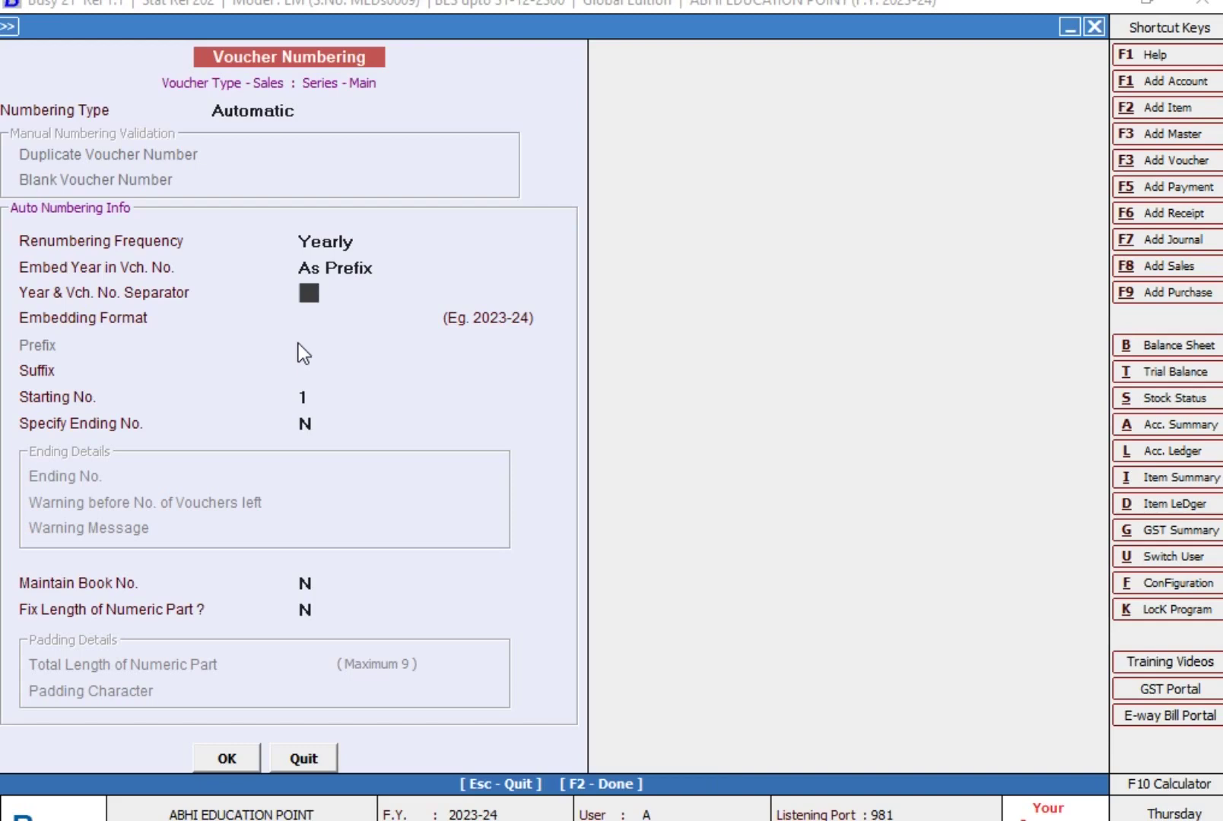
type("/")
key("Return")
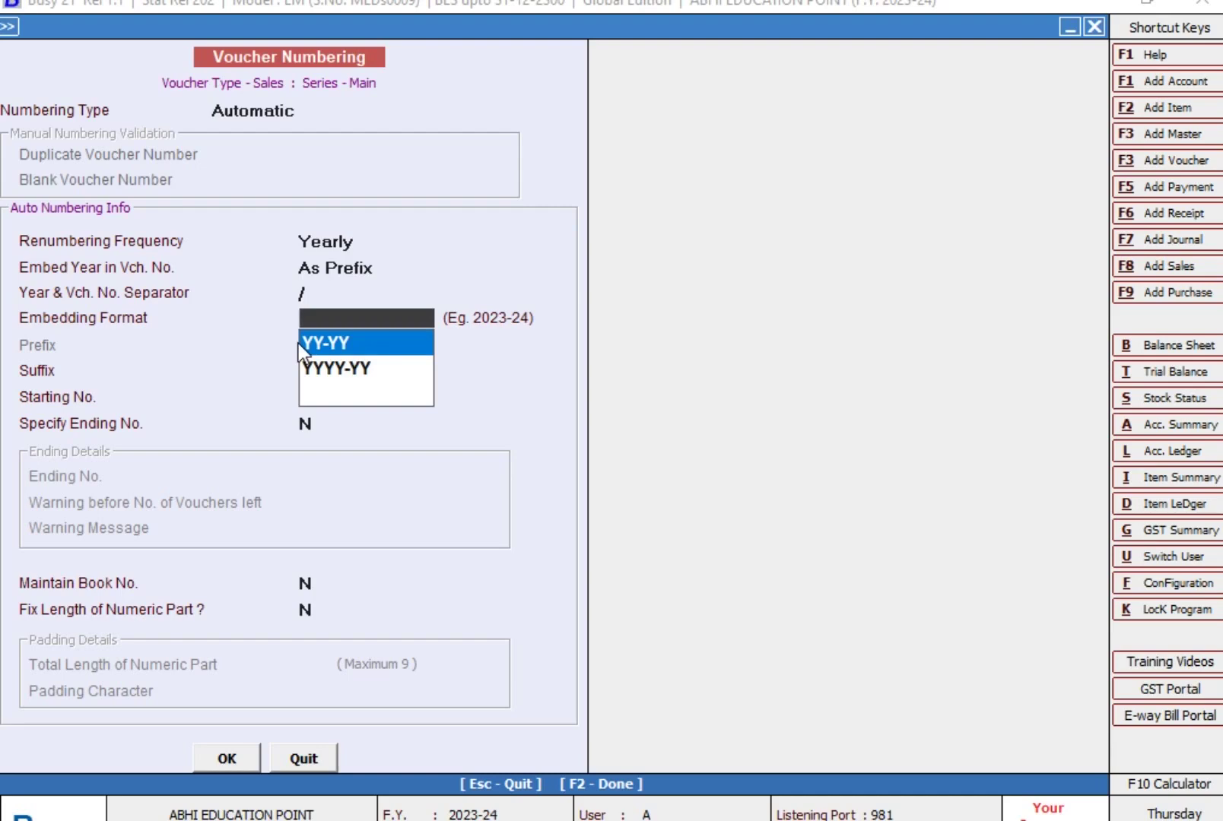
key("Down")
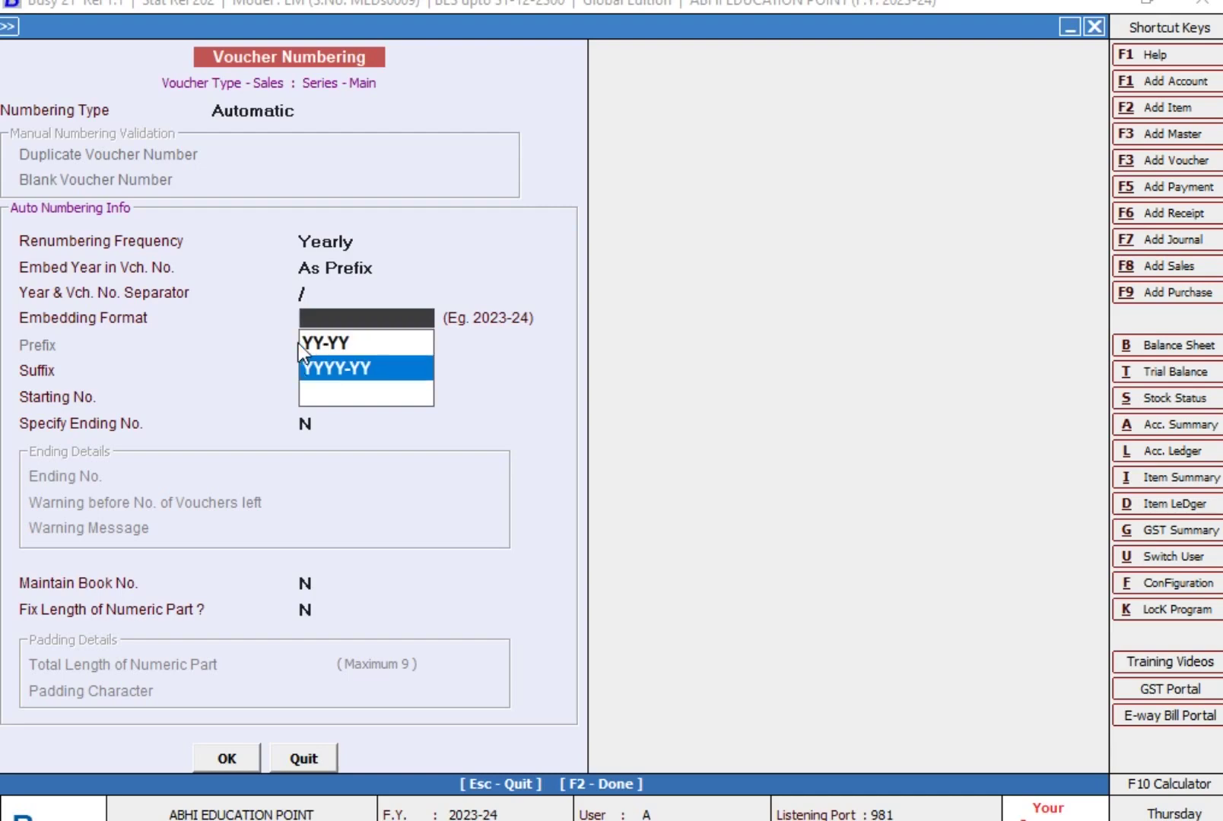
left_click(298, 343)
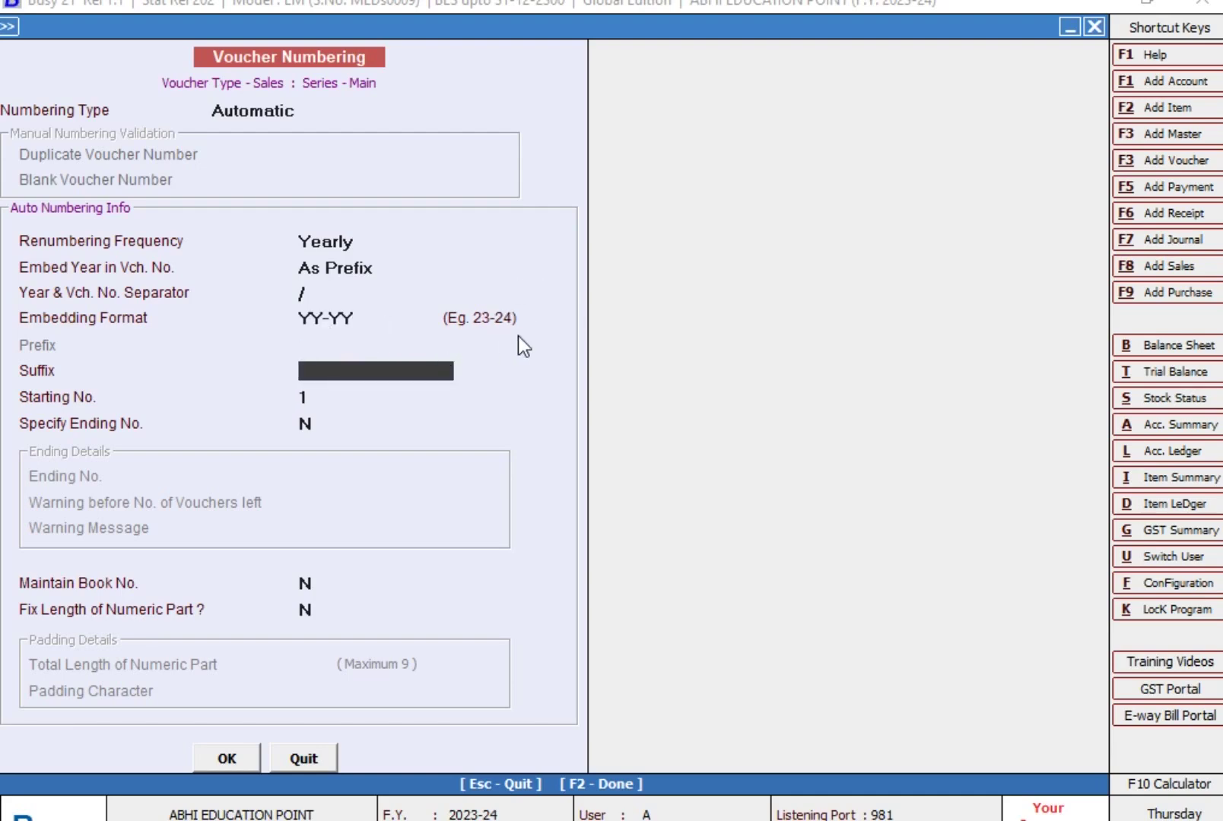
Change the embedding format of the year to YYYY-YY, keeping the year as a prefix
left_click(355, 321)
left_click(357, 345)
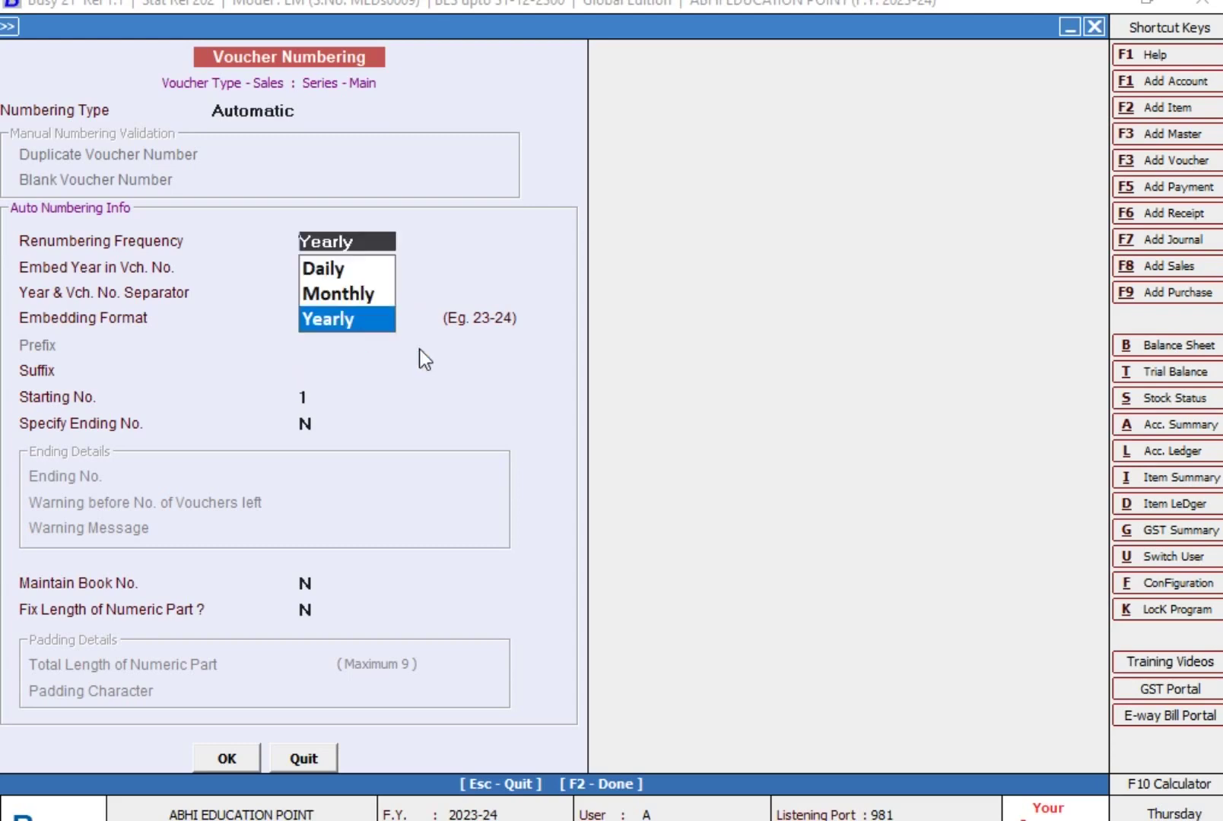
left_click(394, 320)
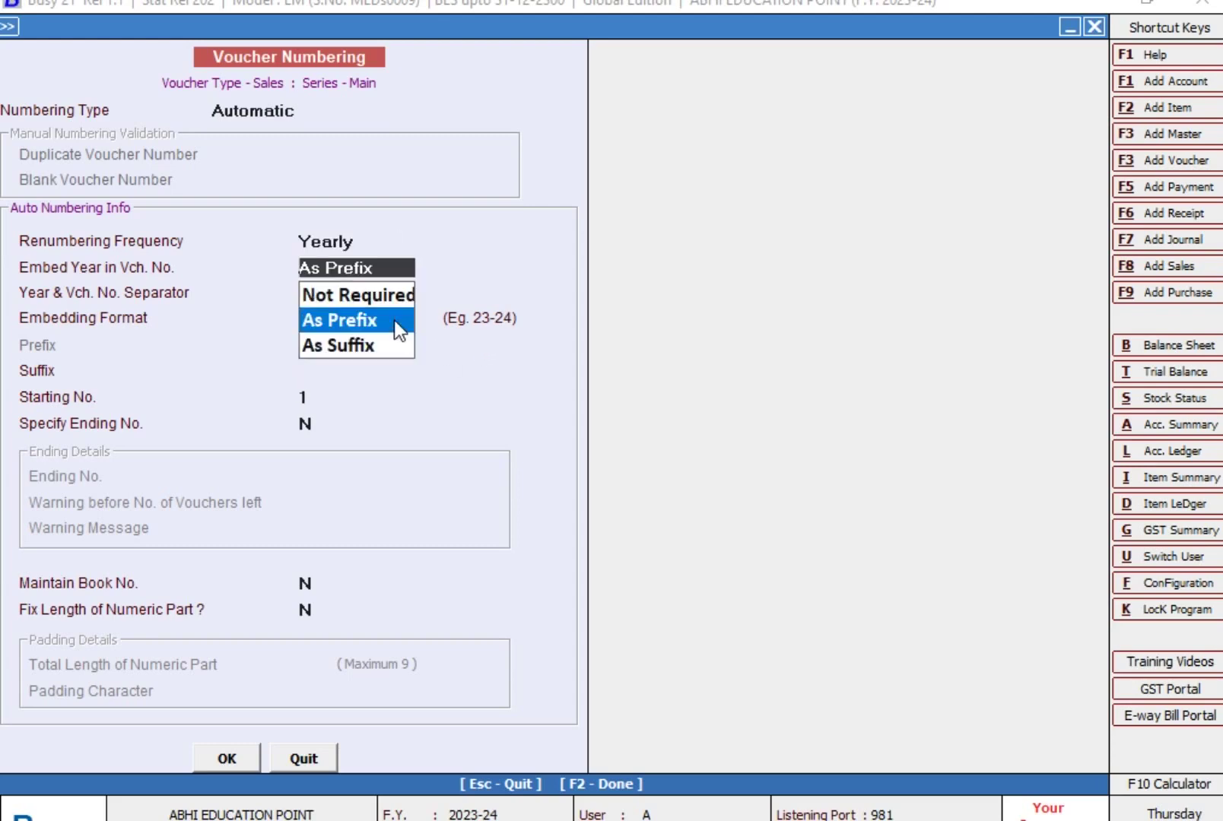
key("Down")
key("Up")
key("Return")
key("Return")
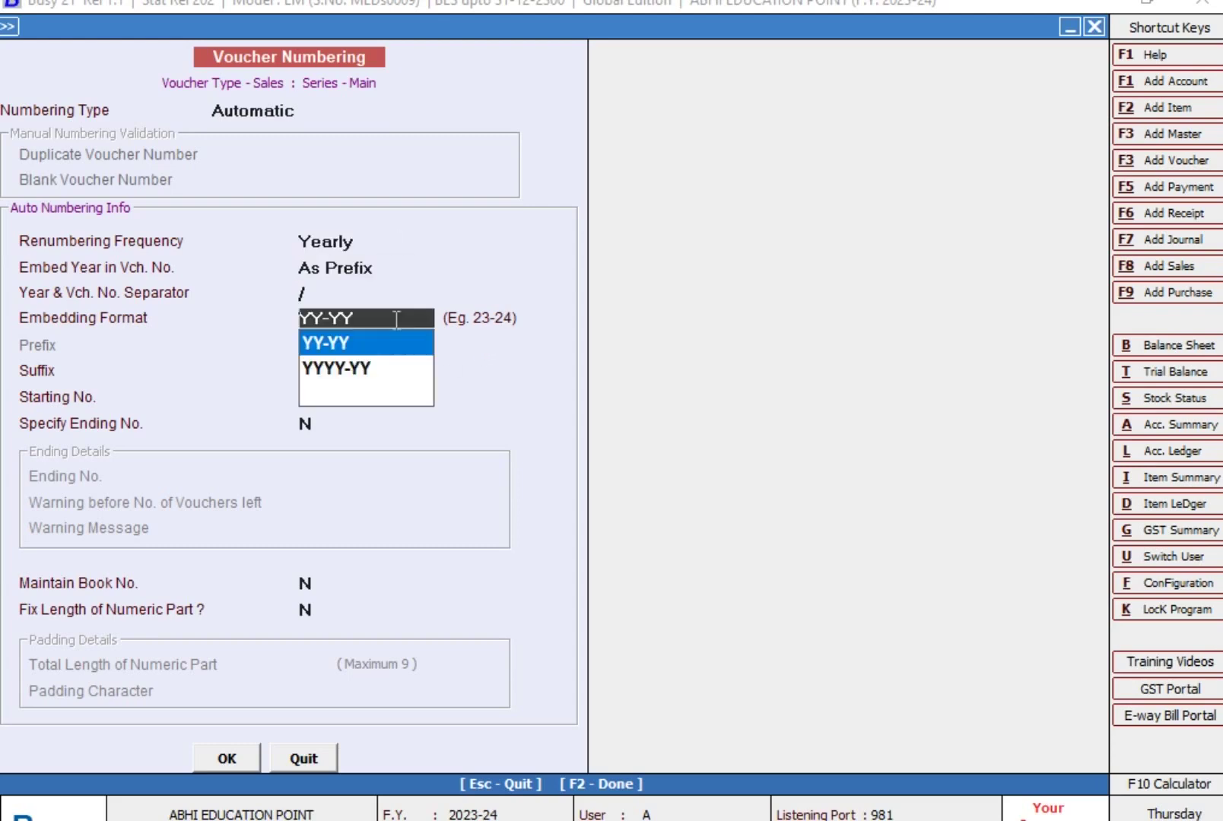
key("Down")
key("Return")
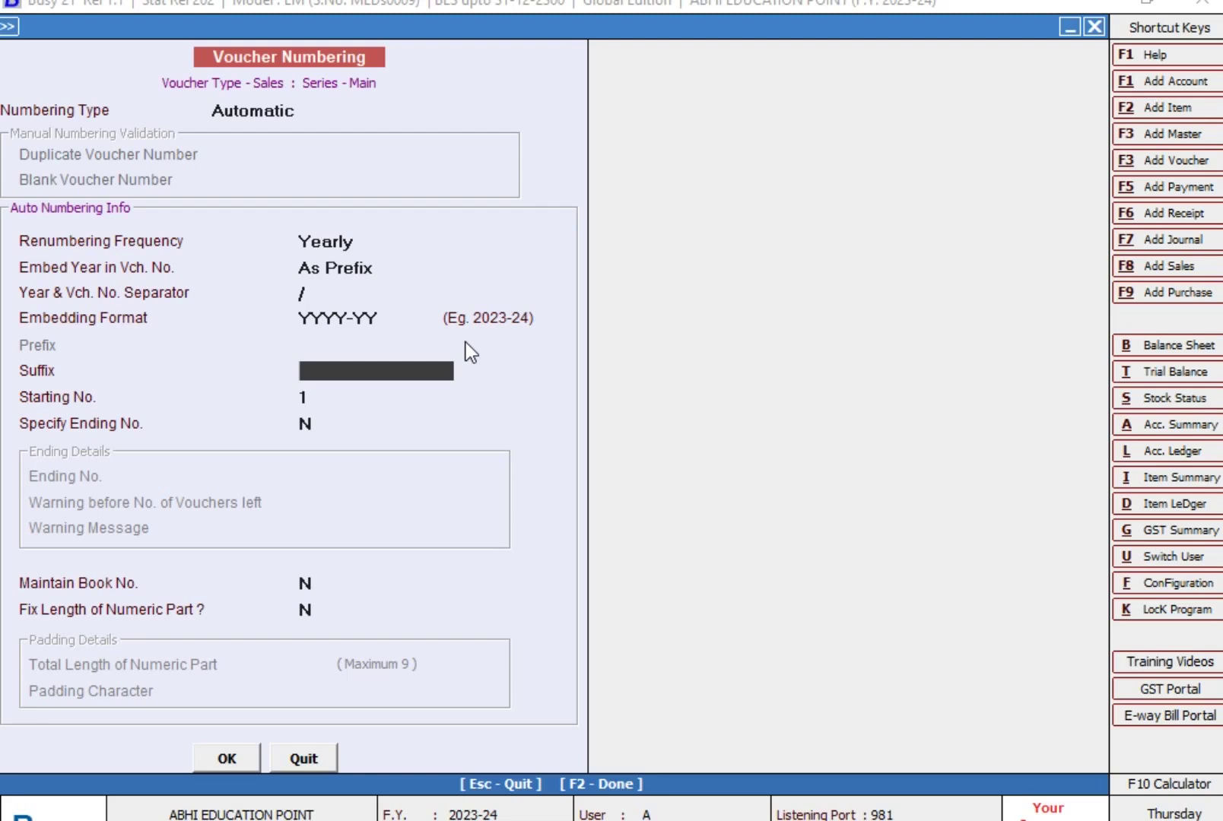
Save the voucher numbering settings and decline renumbering all vouchers of the Main series
key("F2")
key("Return")
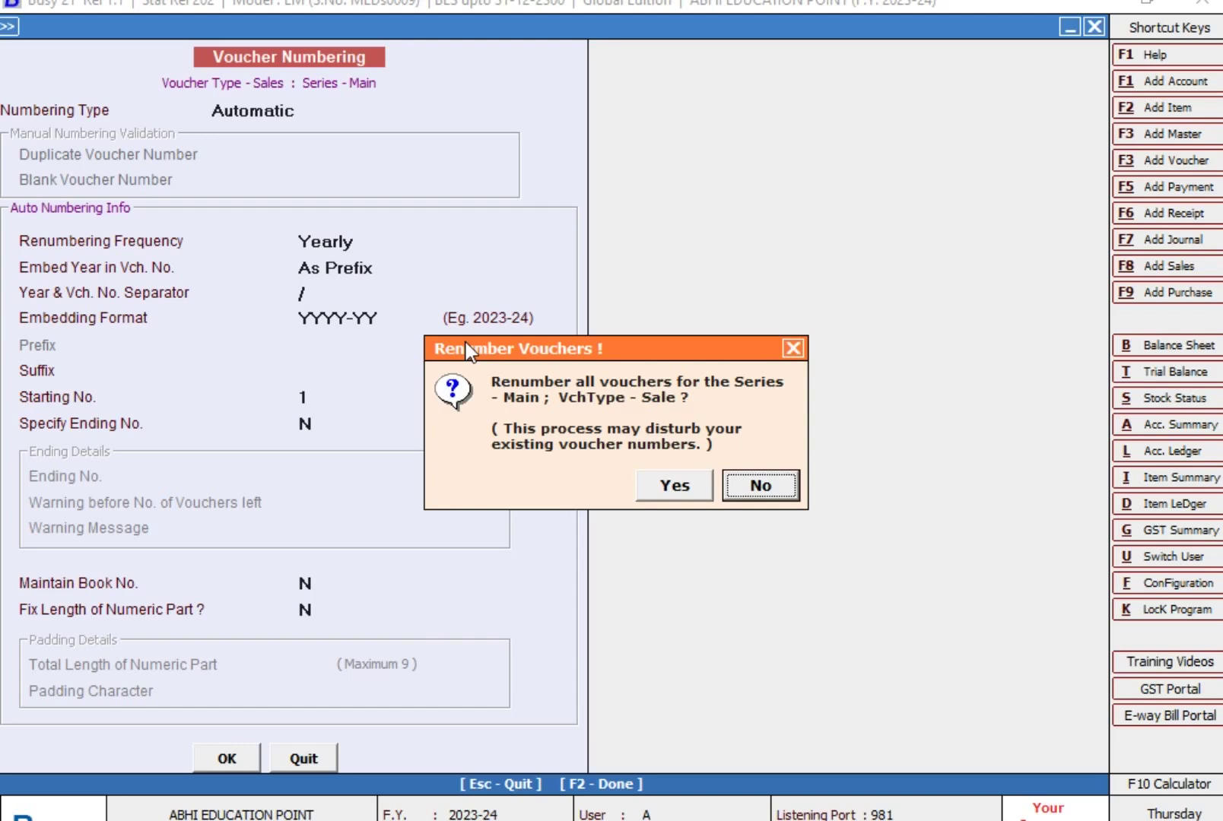
key("Return")
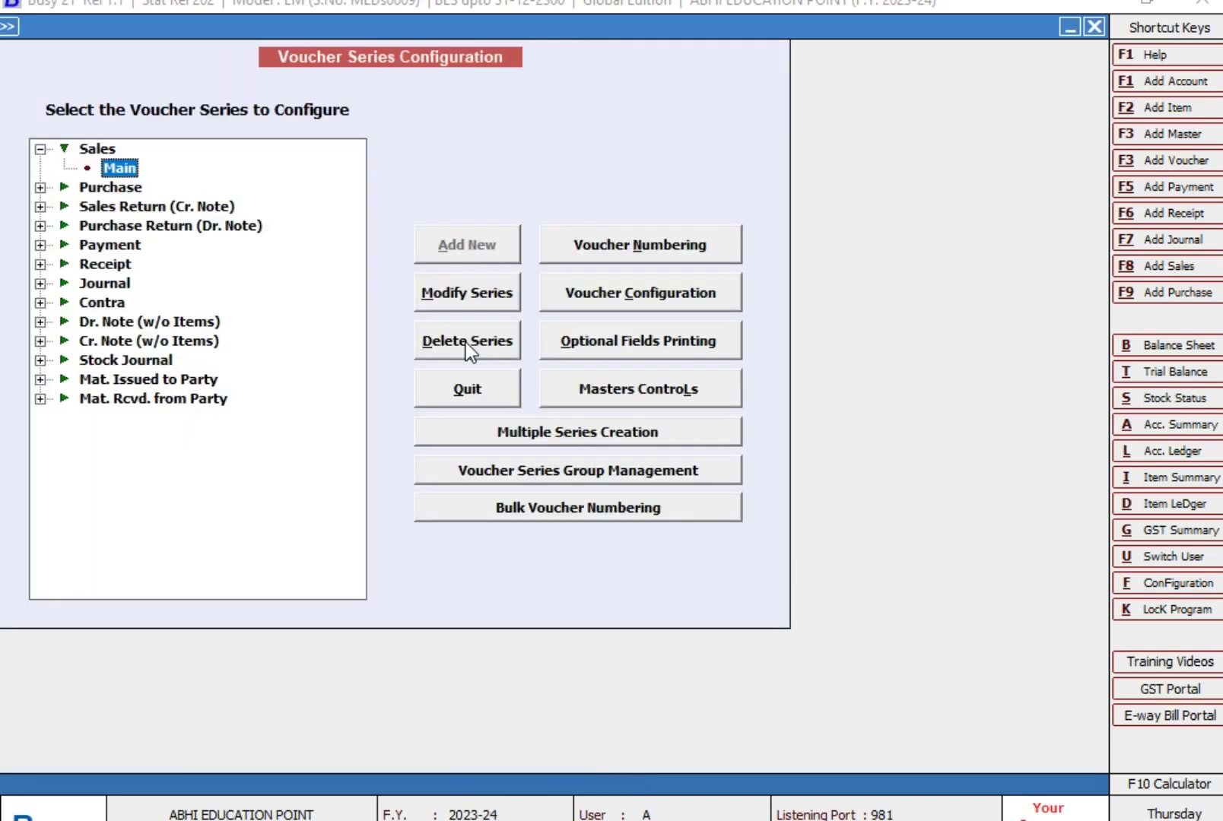
Leave the series configuration and start a new sales voucher in the Main series to check its automatic number
key("Escape")
key("Escape")
key("Right")
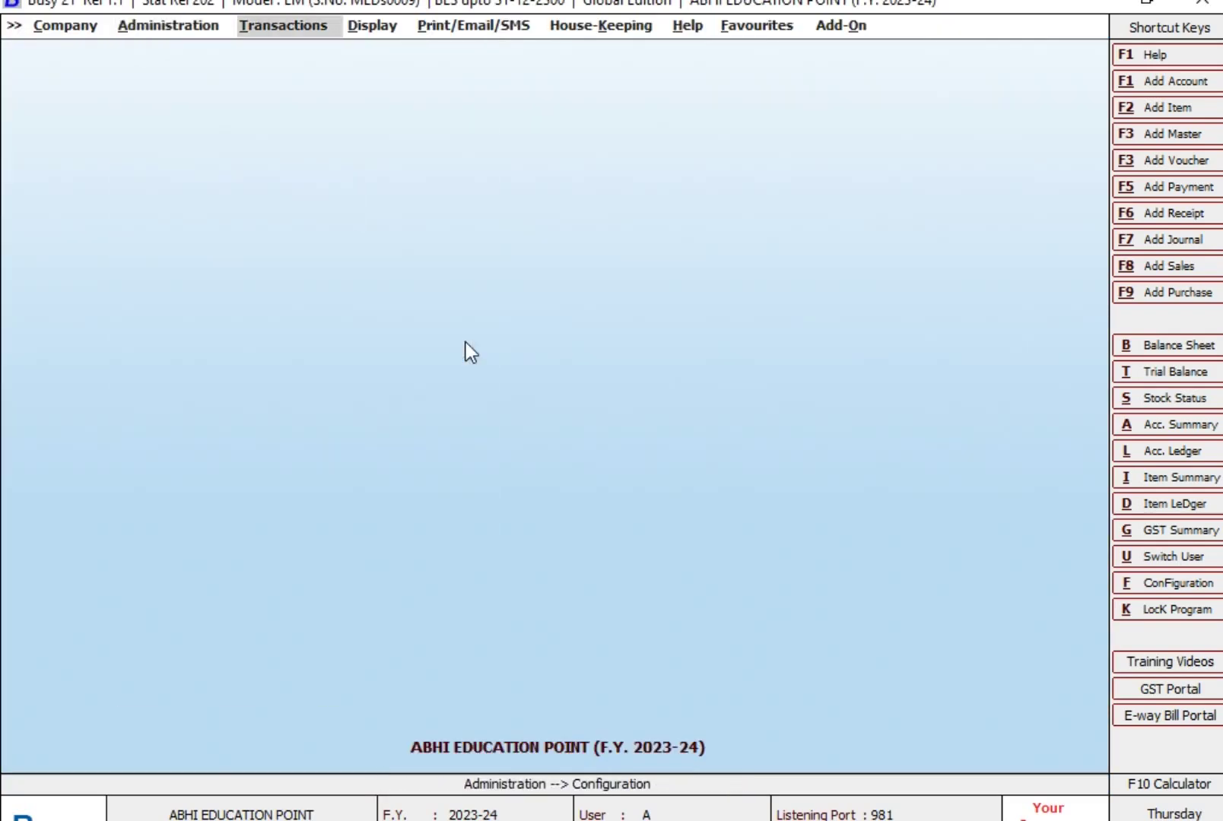
key("Return")
key("Return")
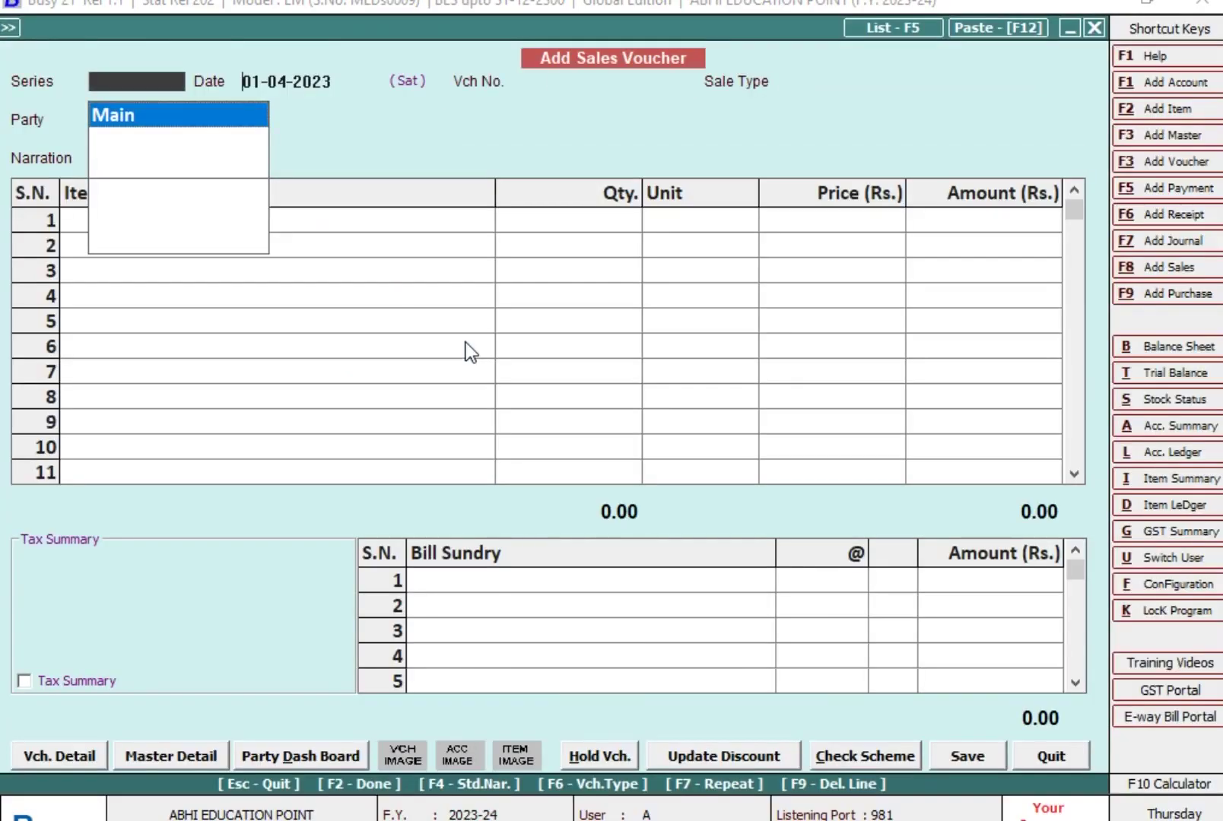
key("Return")
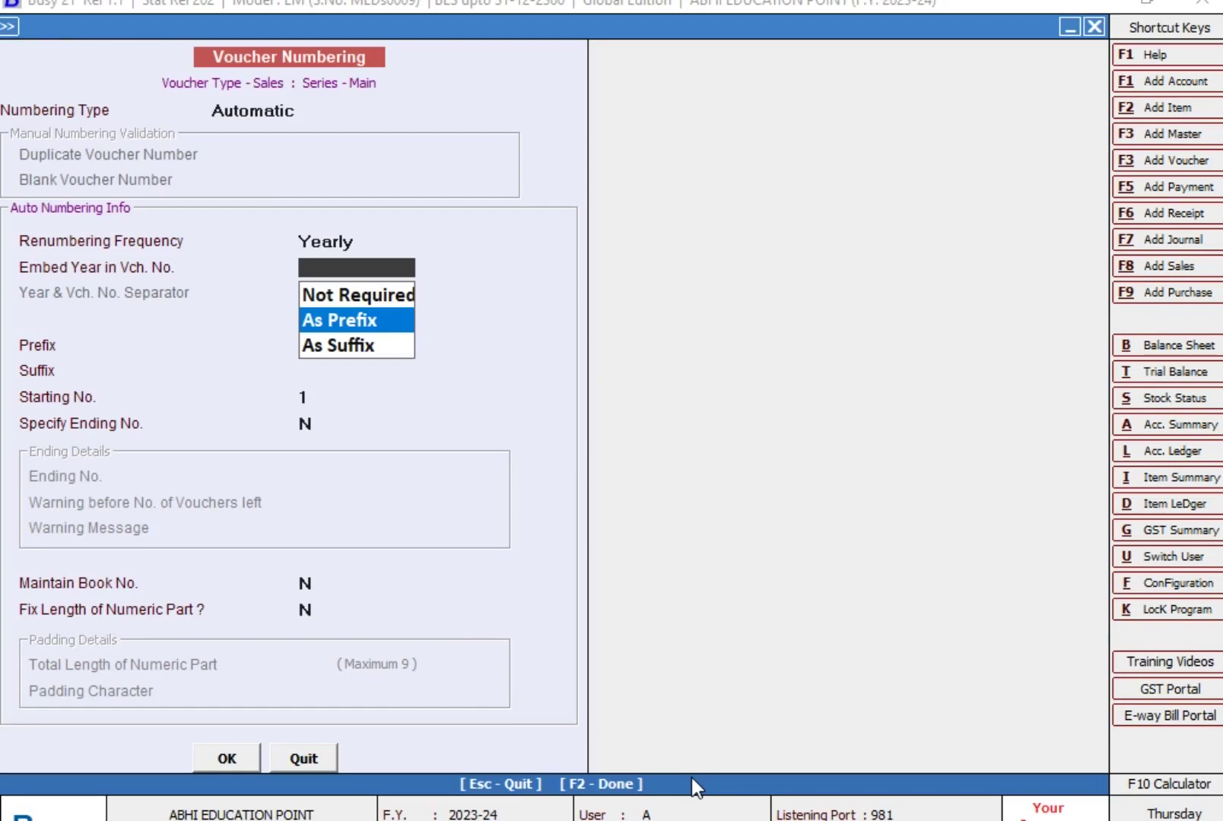
Embed the year in the sales voucher number as a suffix and save, declining to renumber all vouchers
key("Down")
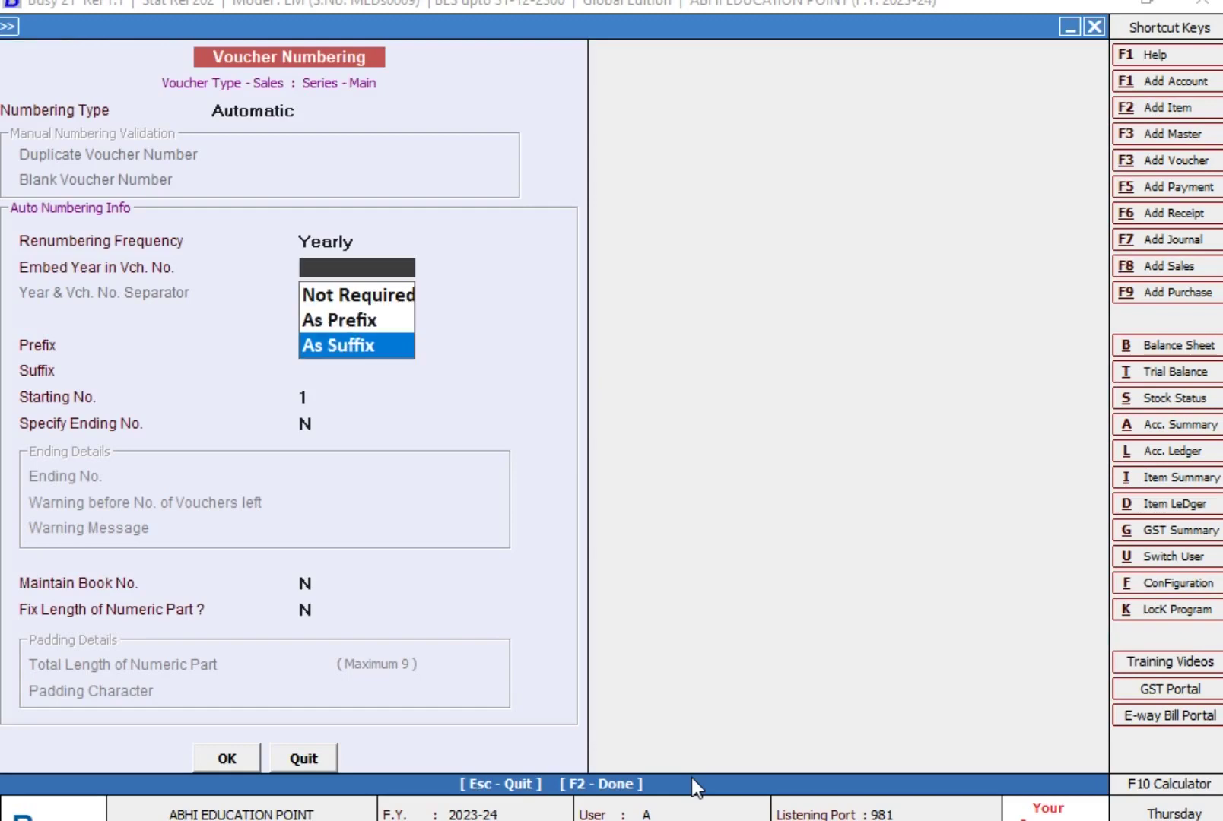
key("Return")
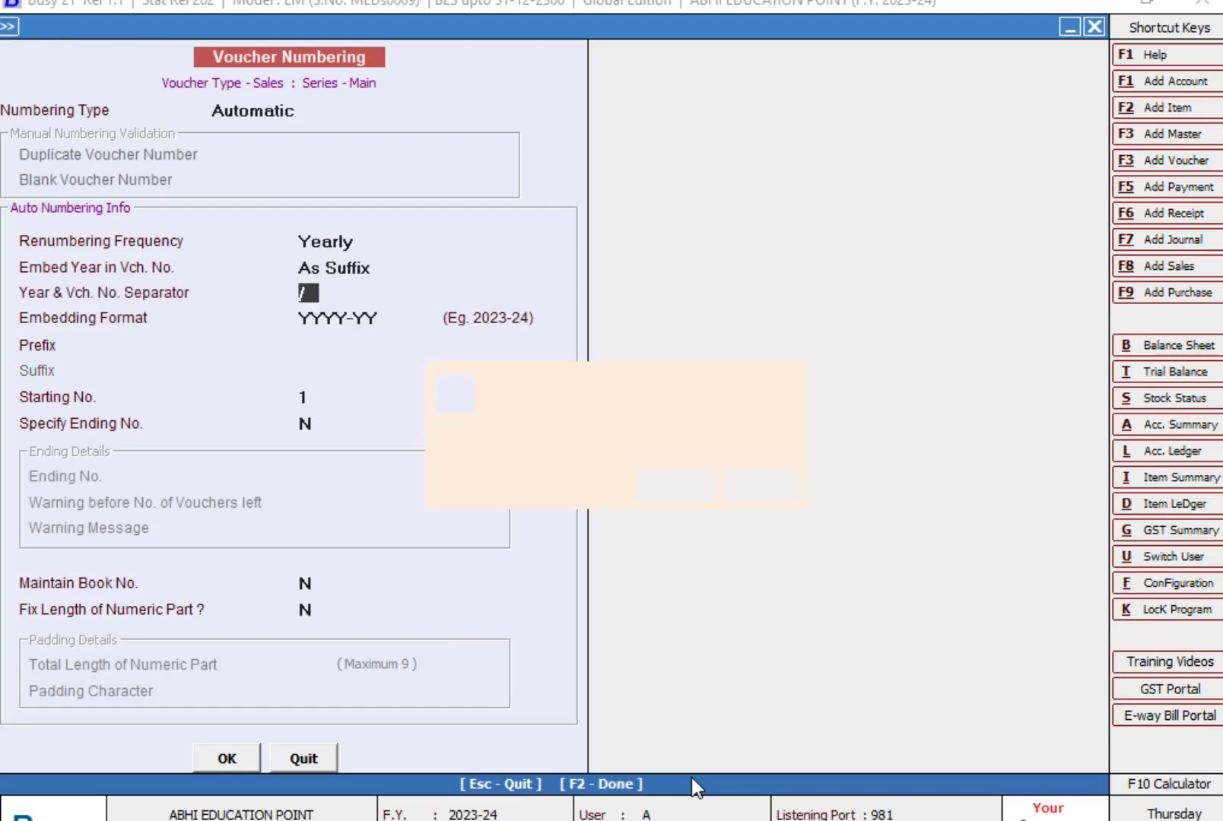
key("Return")
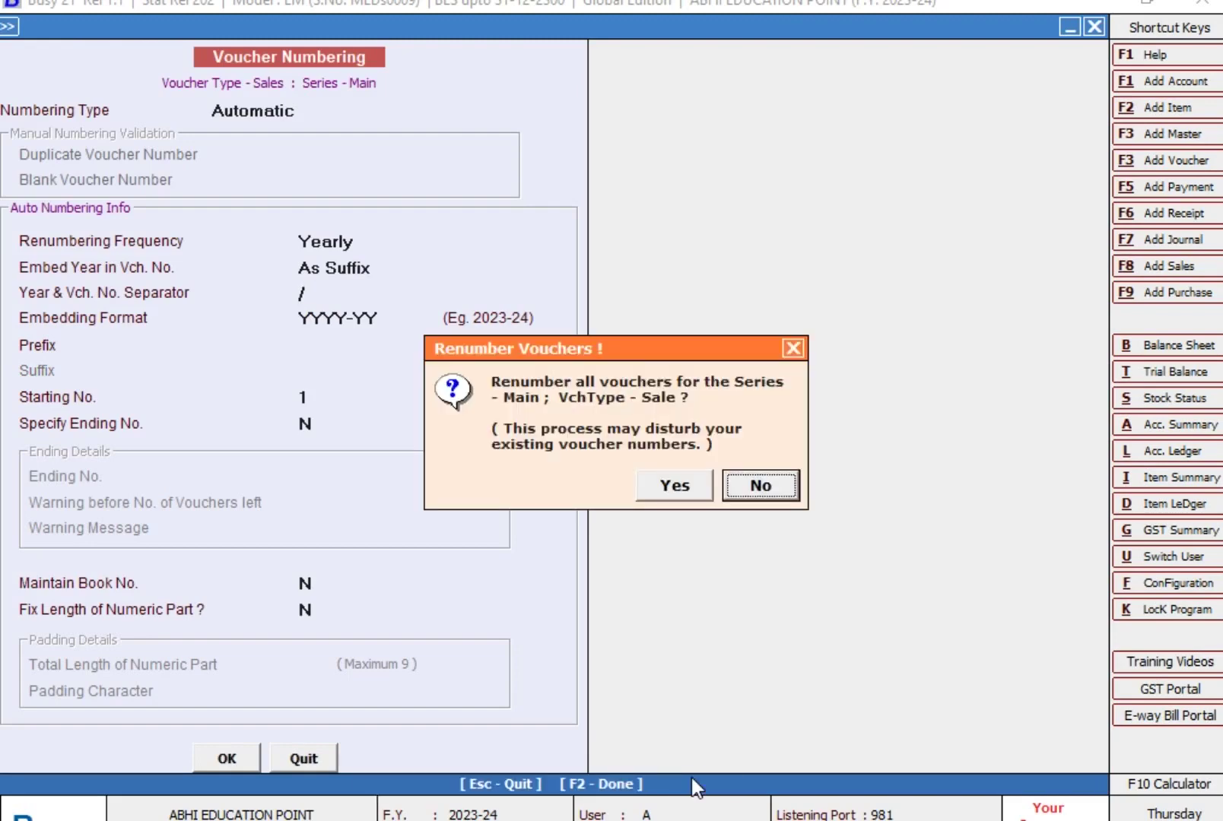
key("Return")
Start another sales voucher in the Main series to check the number with the year suffix, and return to the series configuration
left_click(1175, 262)
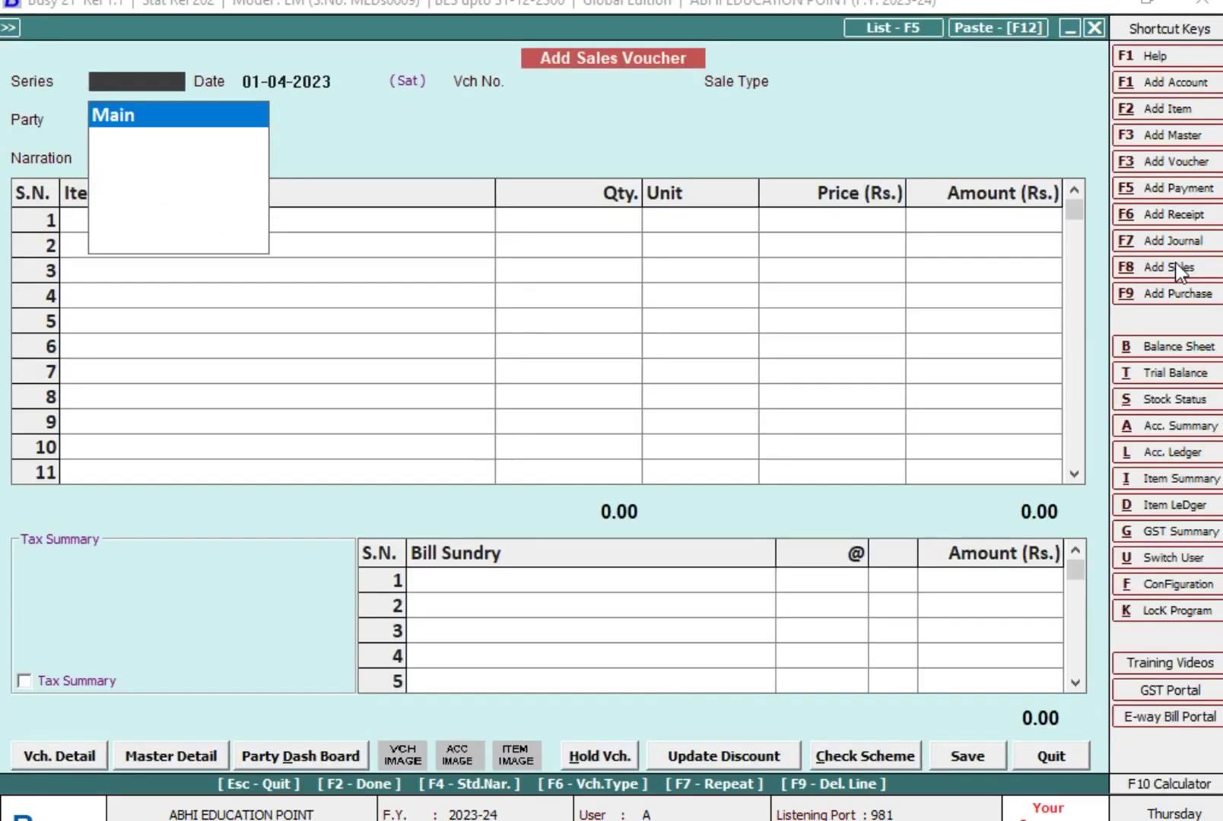
key("Return")
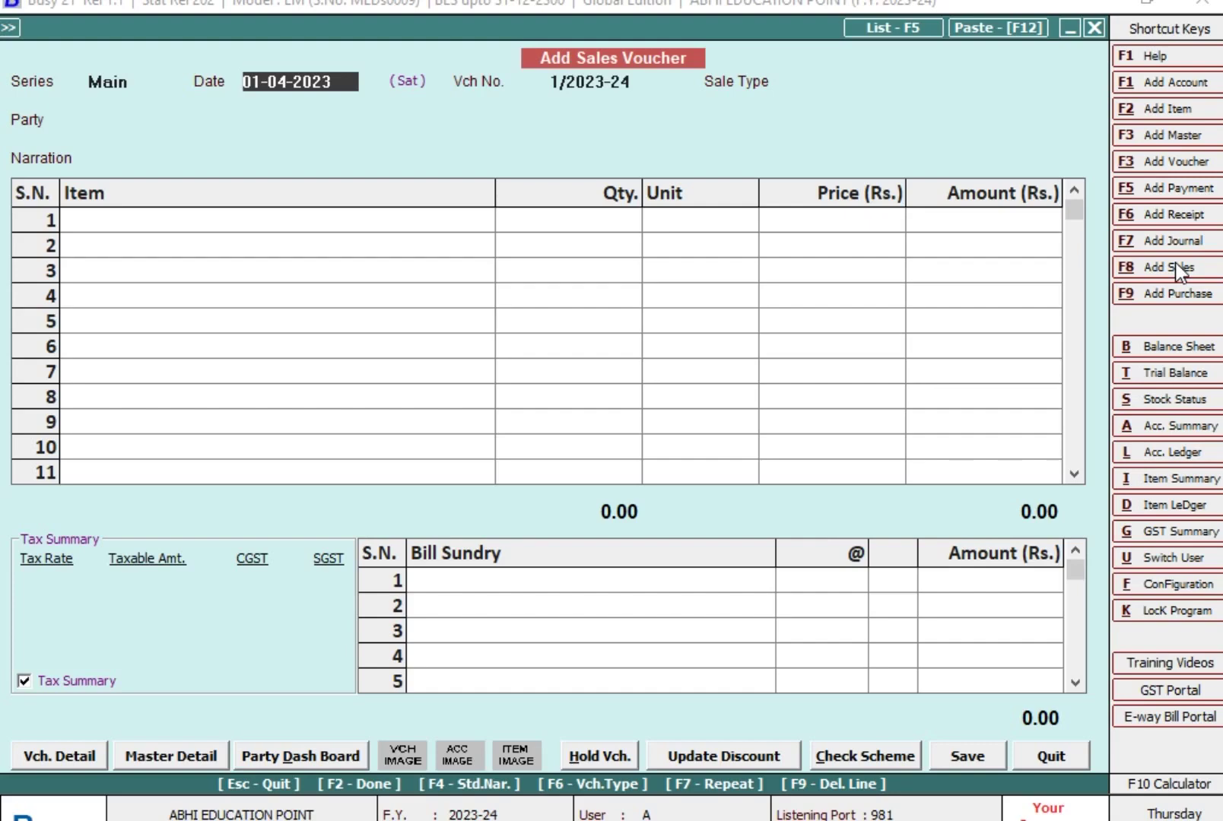
key("alt+f2")
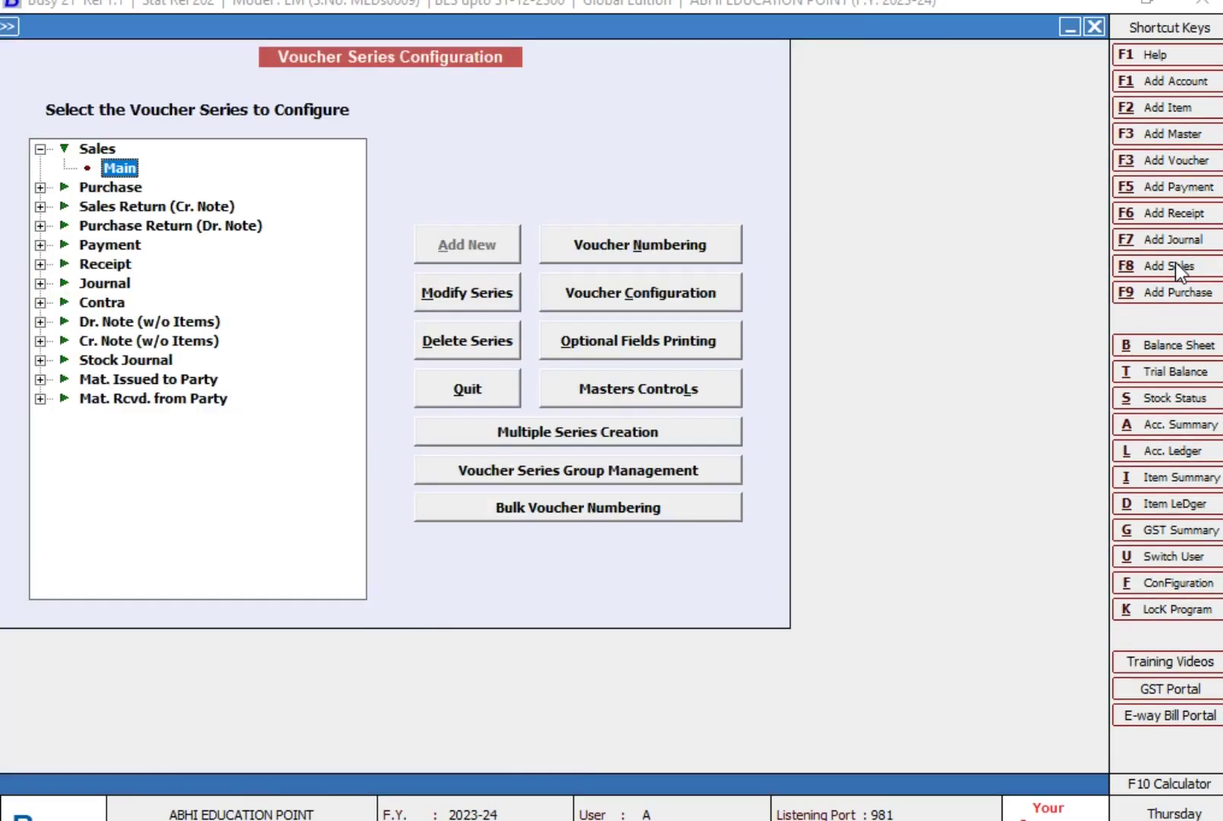
Open voucher numbering for the sales Main series and set the year embedding in voucher numbers to Not Required
left_click(679, 238)
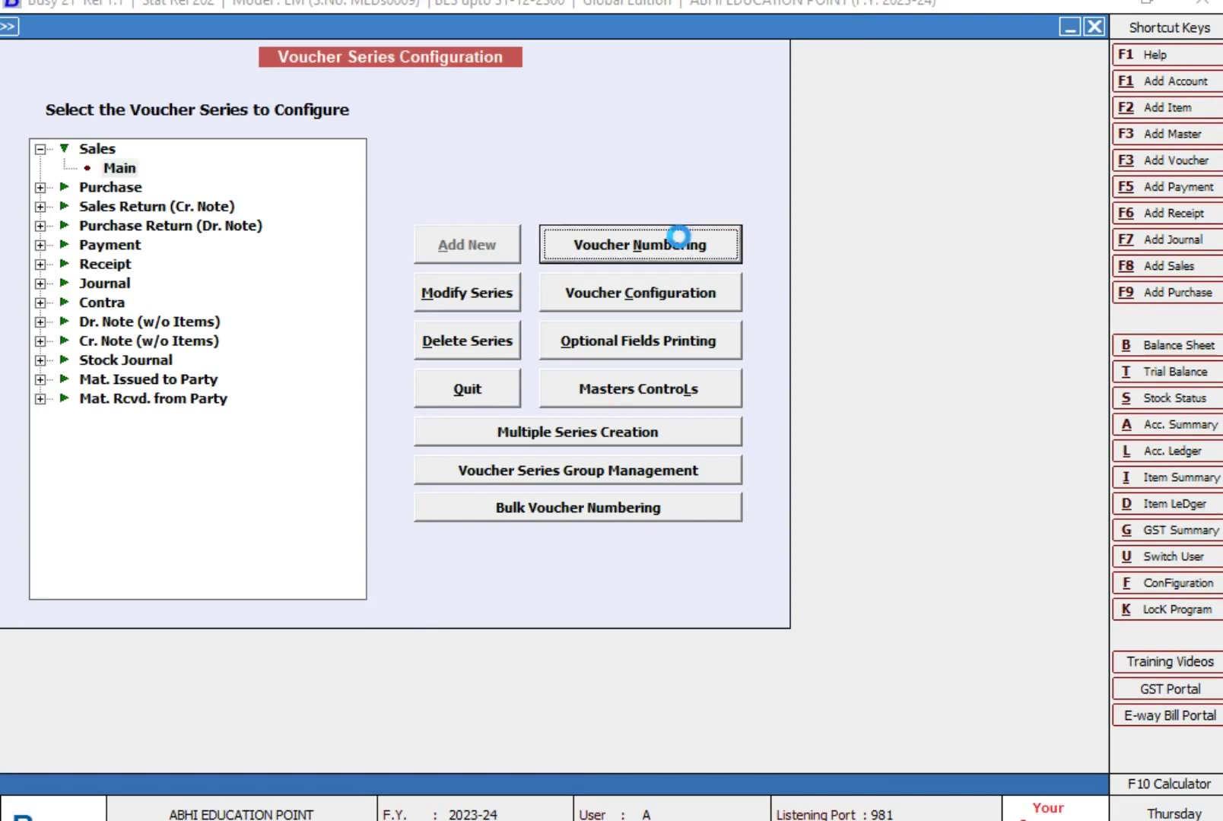
key("Return")
key("Return")
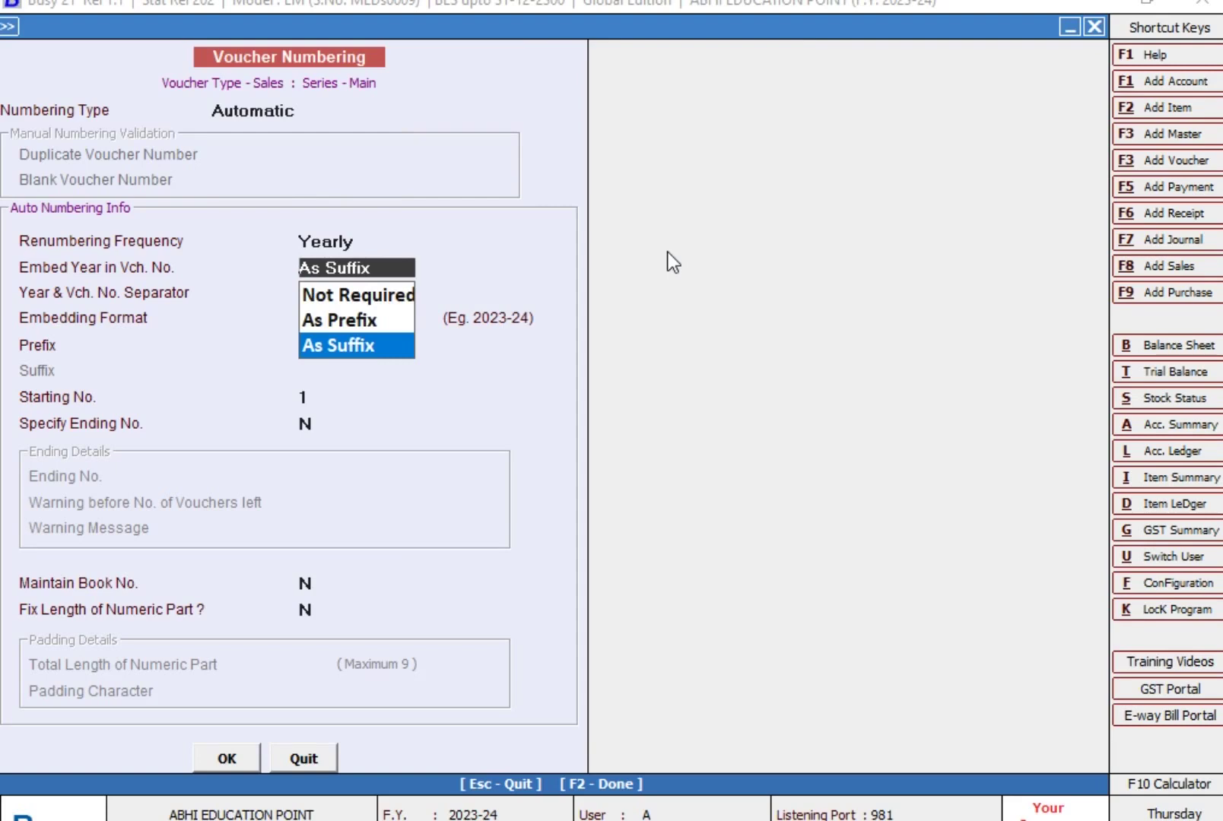
key("Up")
key("Up")
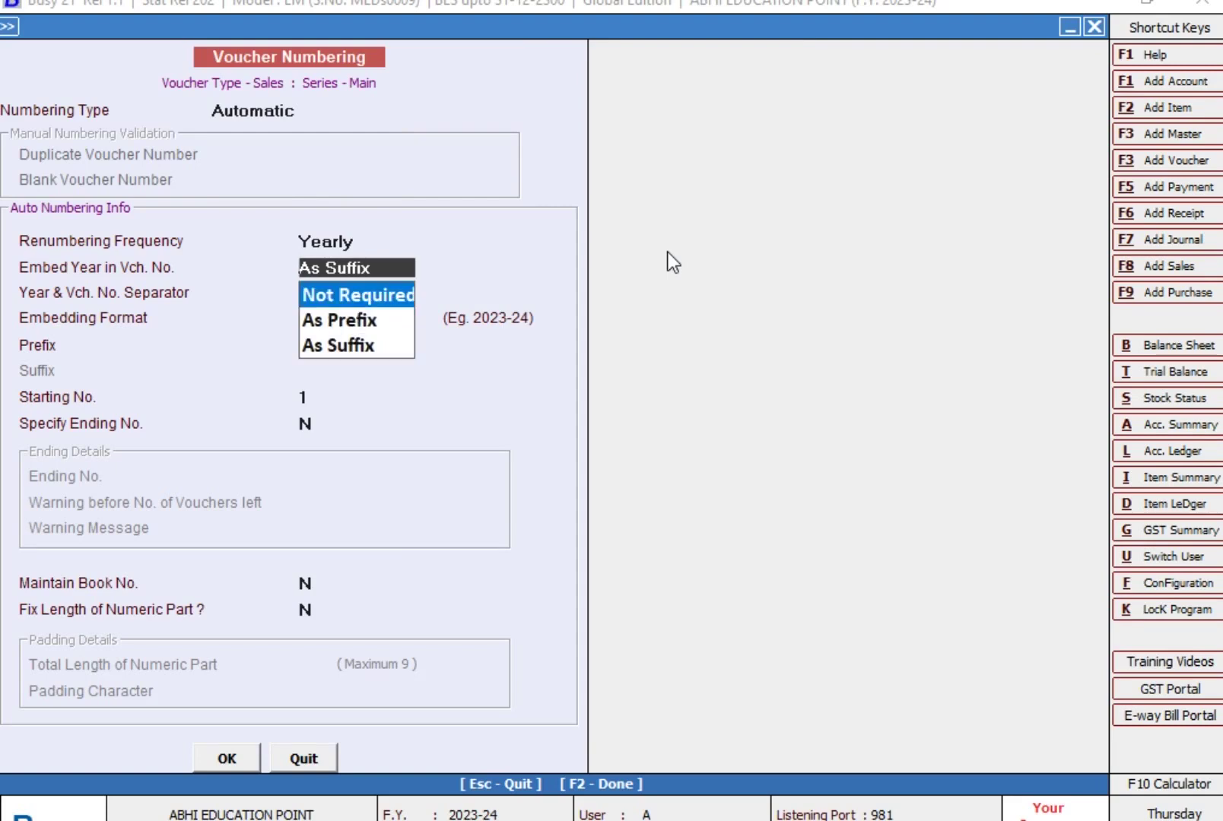
key("Return")
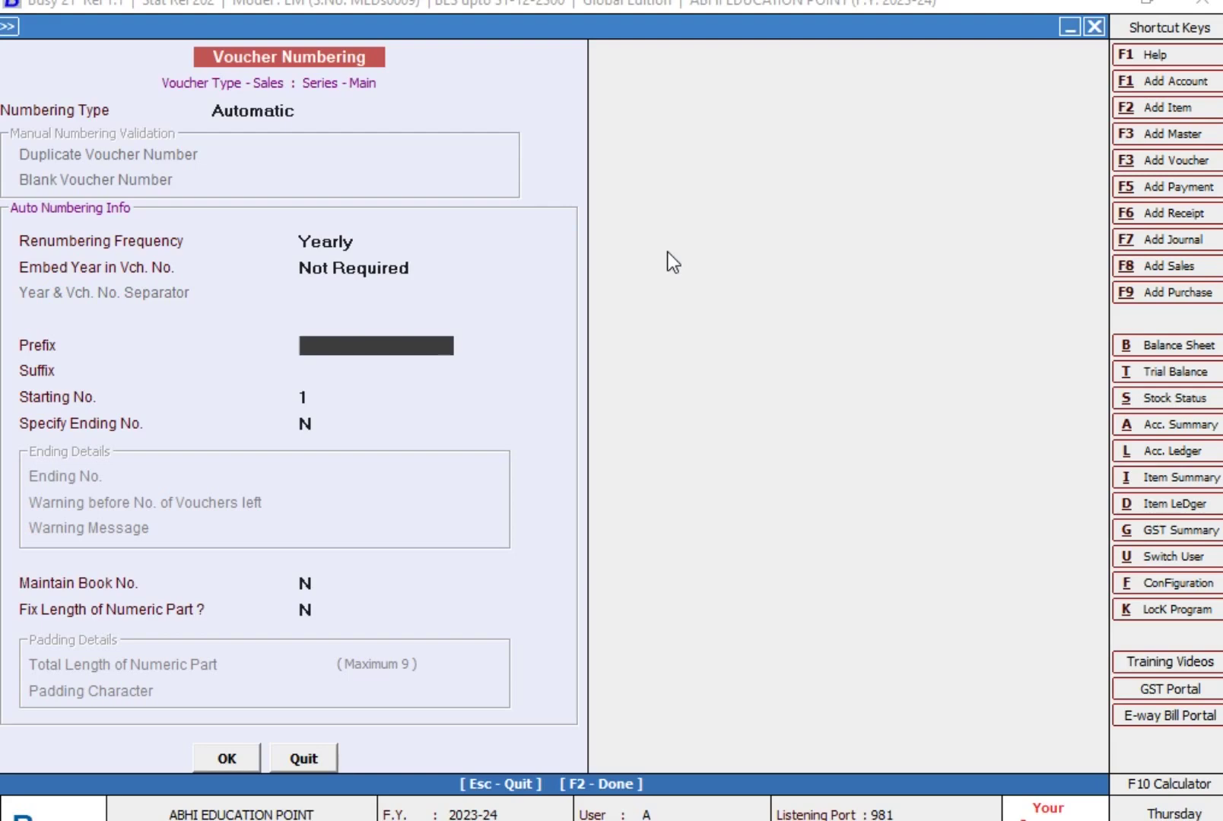
Set the voucher number prefix to "Aep/" and save the numbering system, declining to renumber all vouchers
type("aep/")
key("Return")
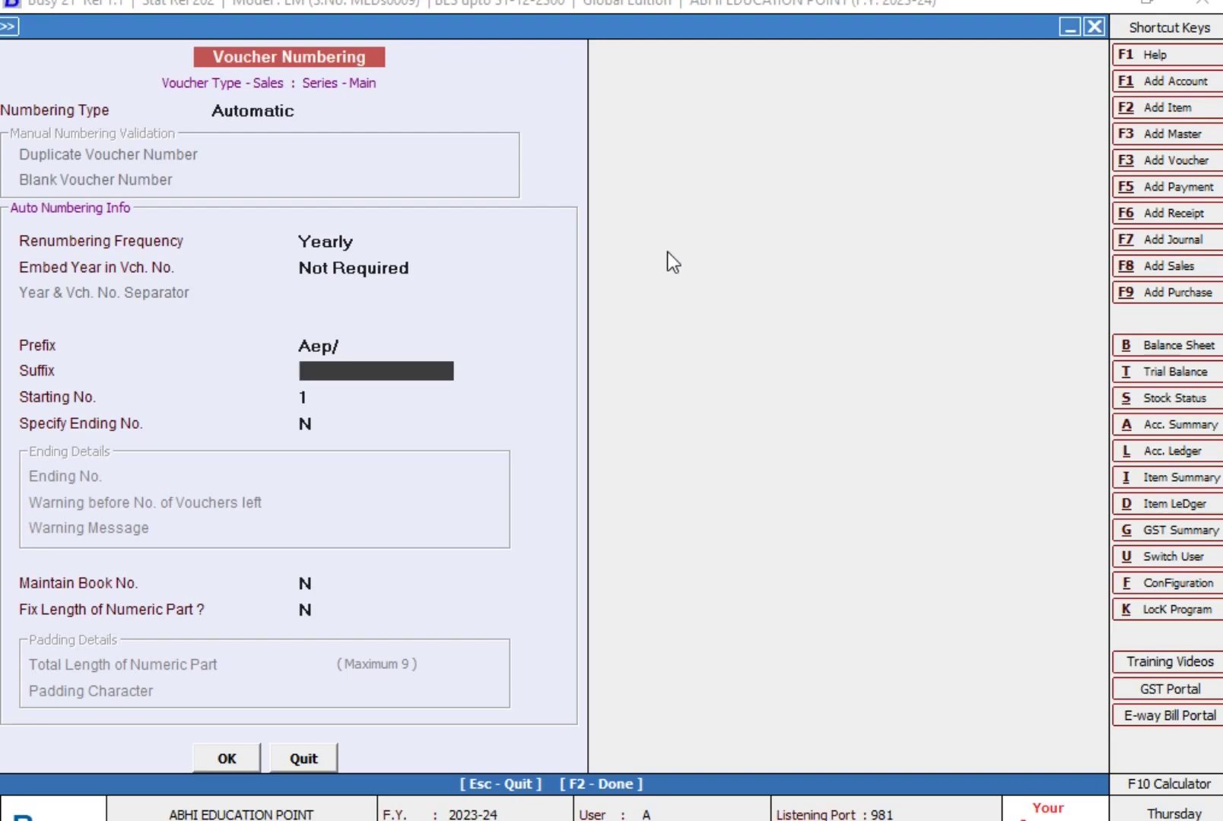
key("F2")
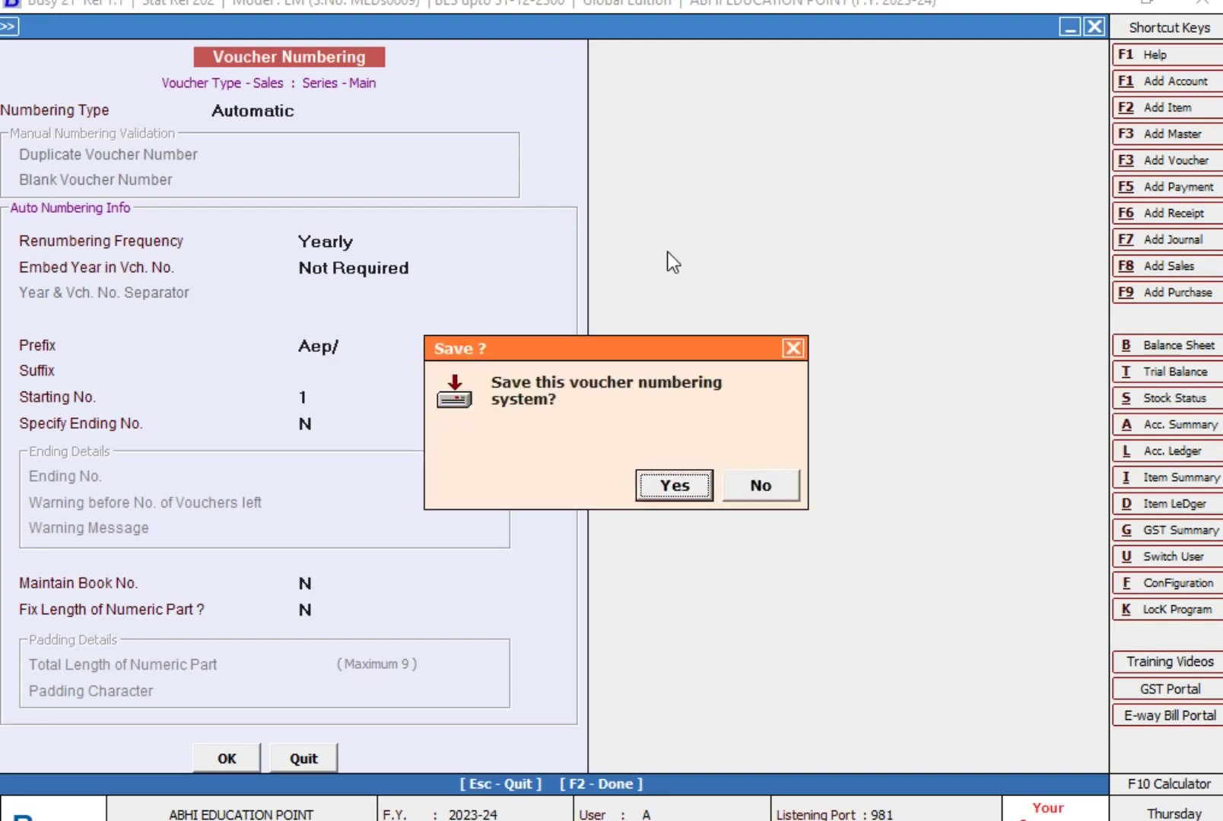
key("Return")
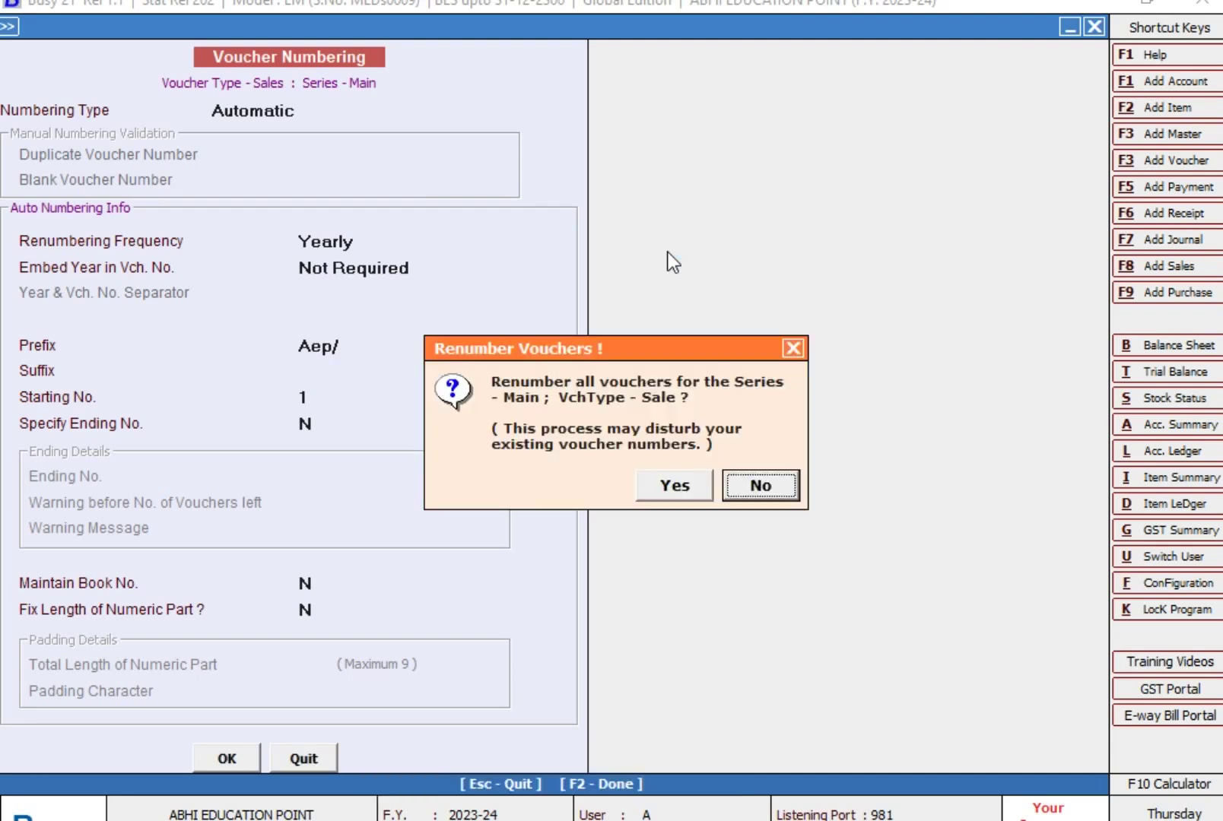
key("Return")
Start a new sales voucher in the Main series to check the number with the custom prefix, and close it
key("Escape")
key("Escape")
key("F8")
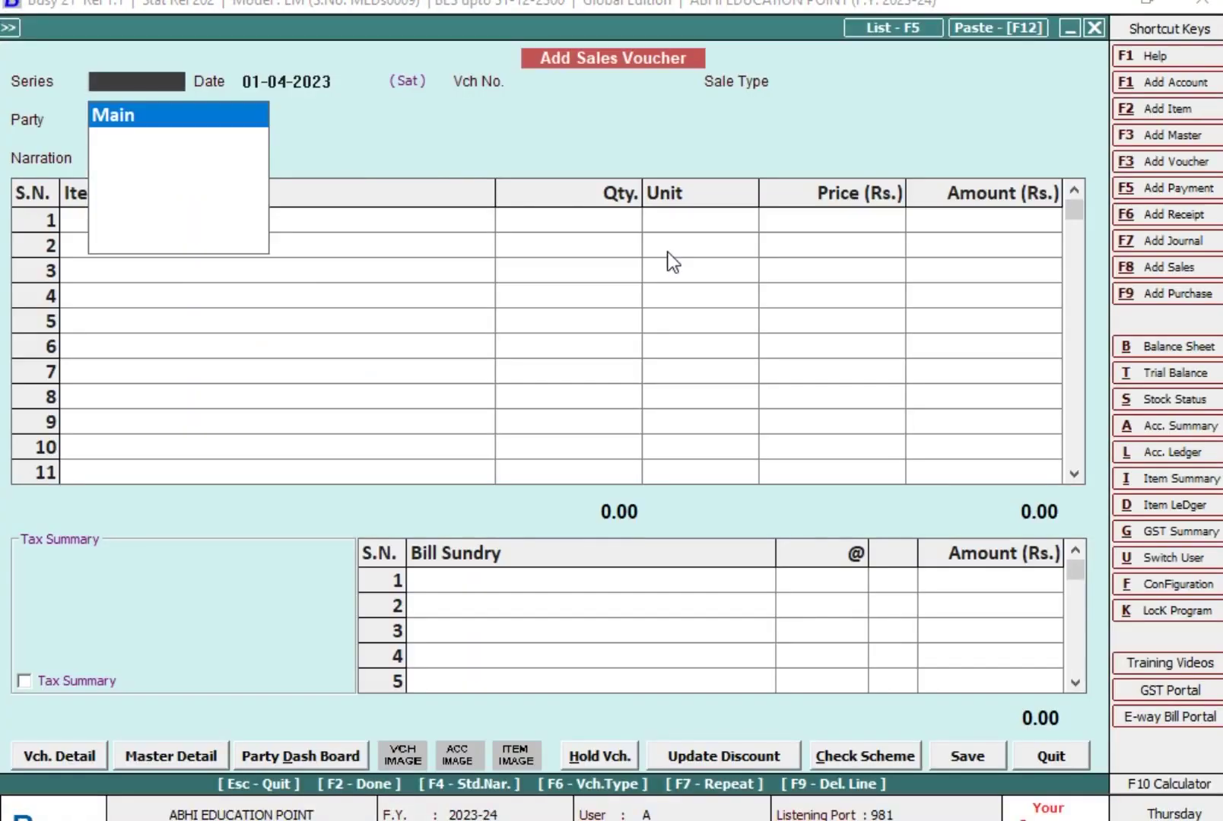
key("Return")
key("Return")
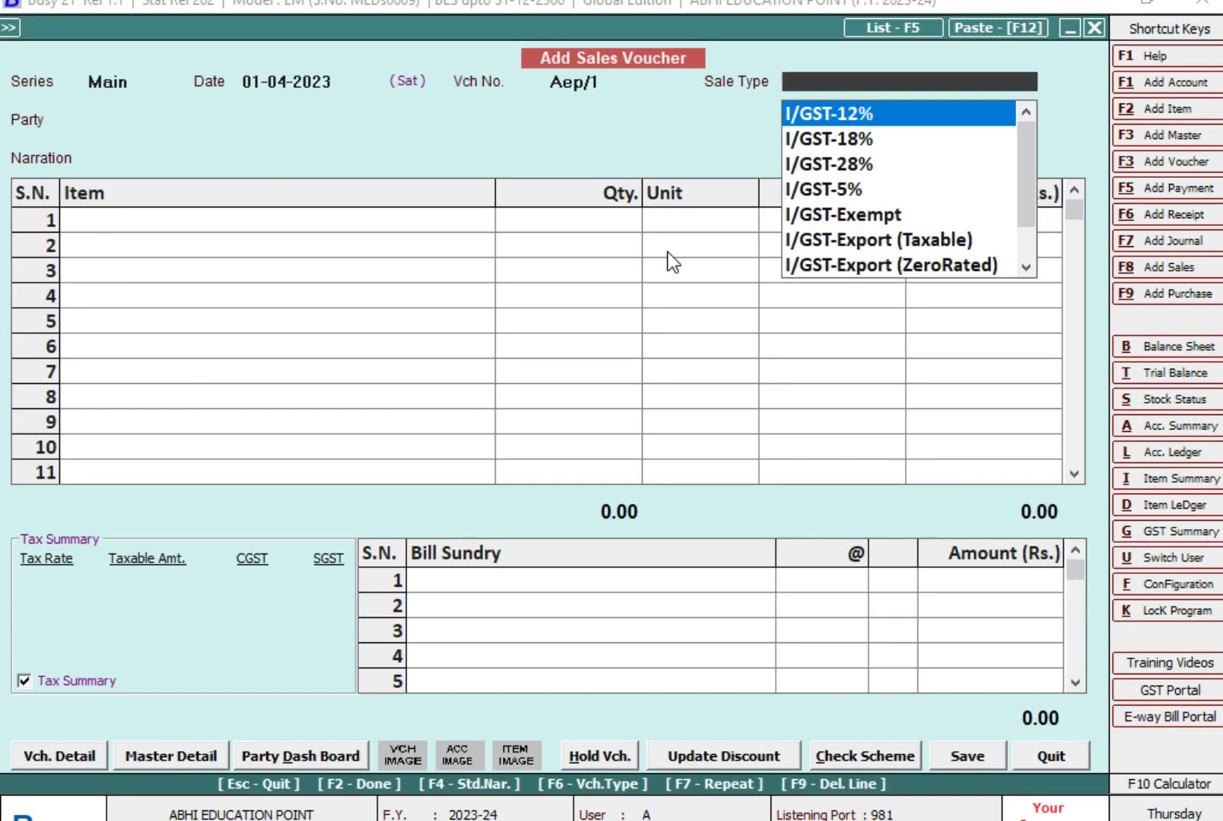
key("Escape")
key("Escape")
Return to the voucher series configuration and open voucher numbering for the sales Main series
key("Return")
key("Left")
key("Down")
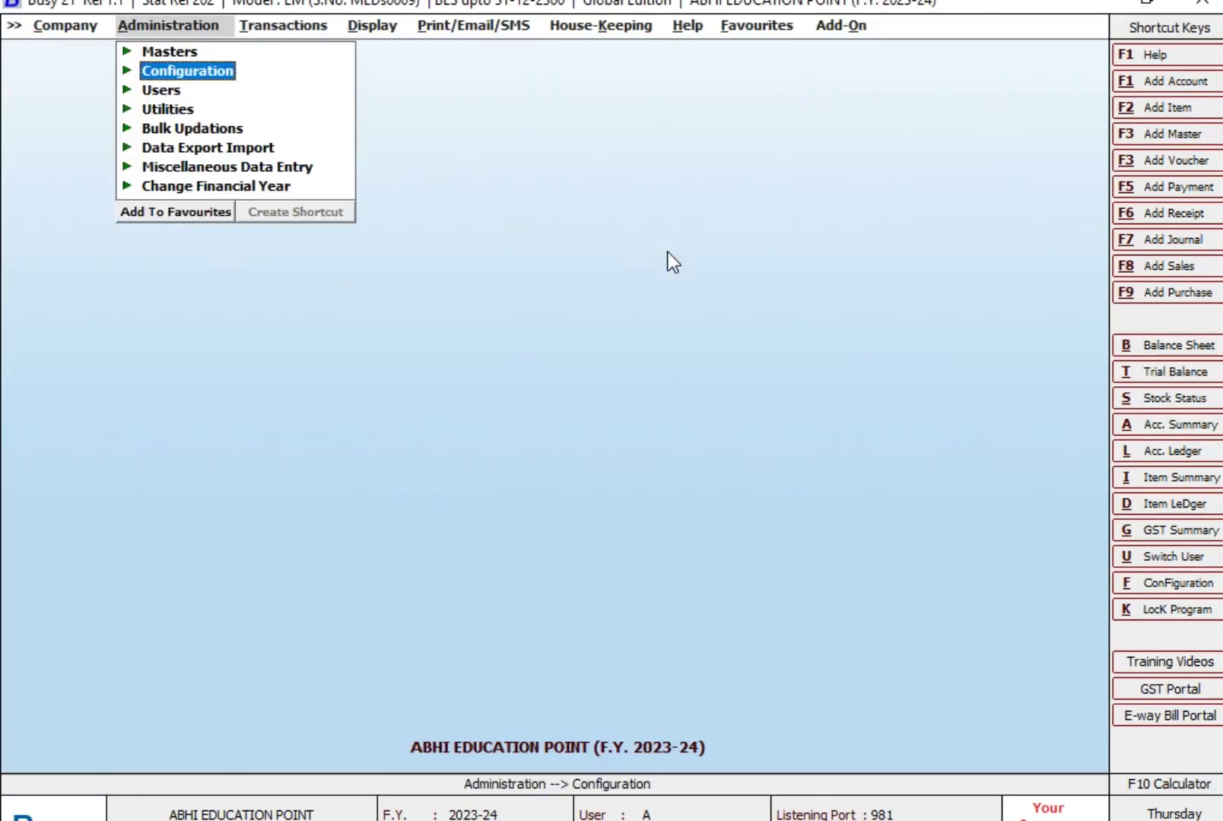
key("Return")
key("Down")
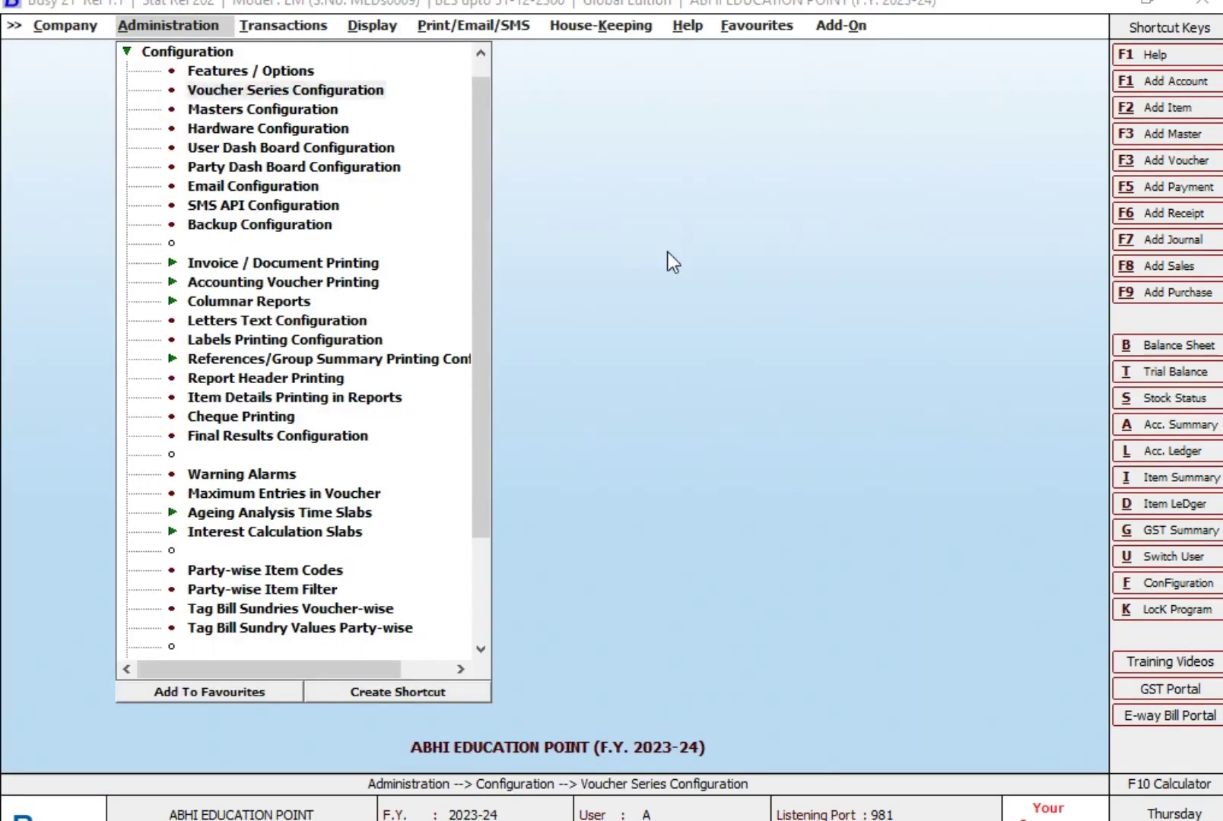
key("Return")
key("Right")
key("Down")
left_click(673, 261)
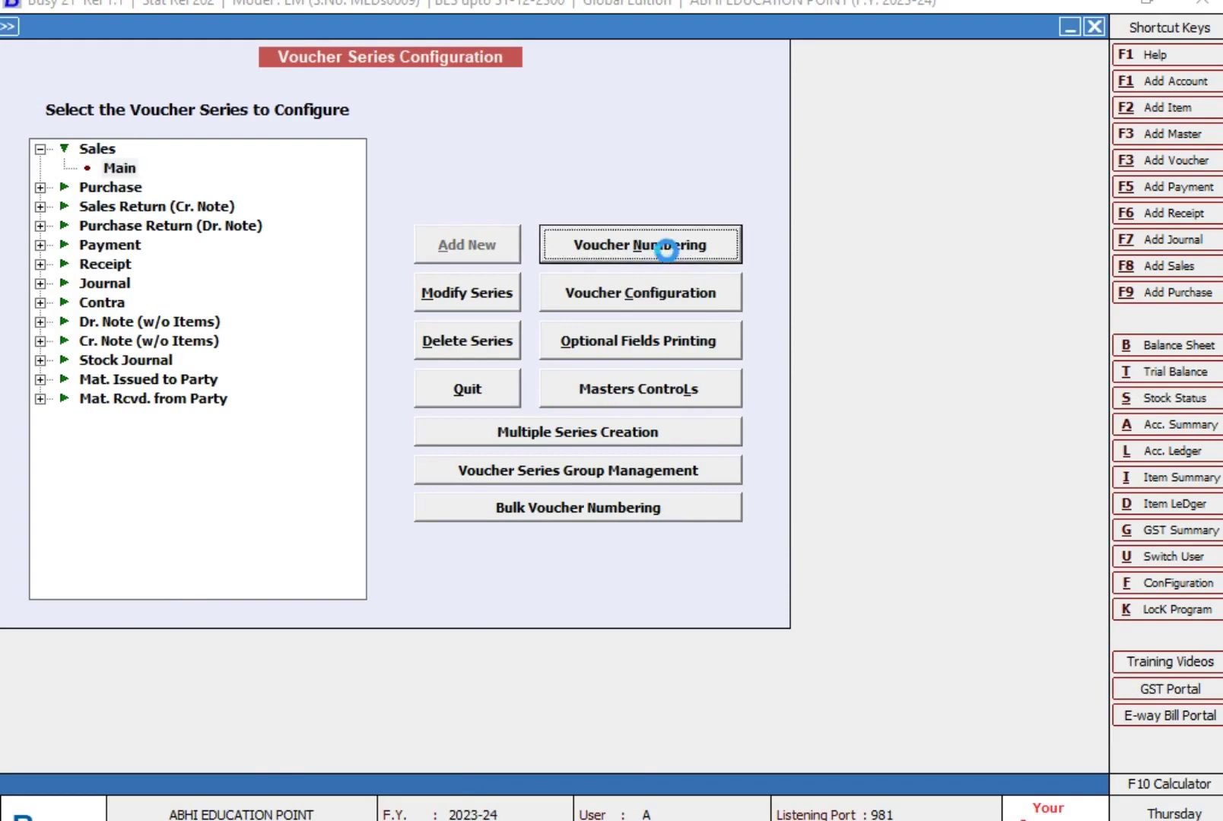
Keep the year embedding as Not Required and clear the voucher number prefix
key("Return")
key("Return")
key("Return")
key("Up")
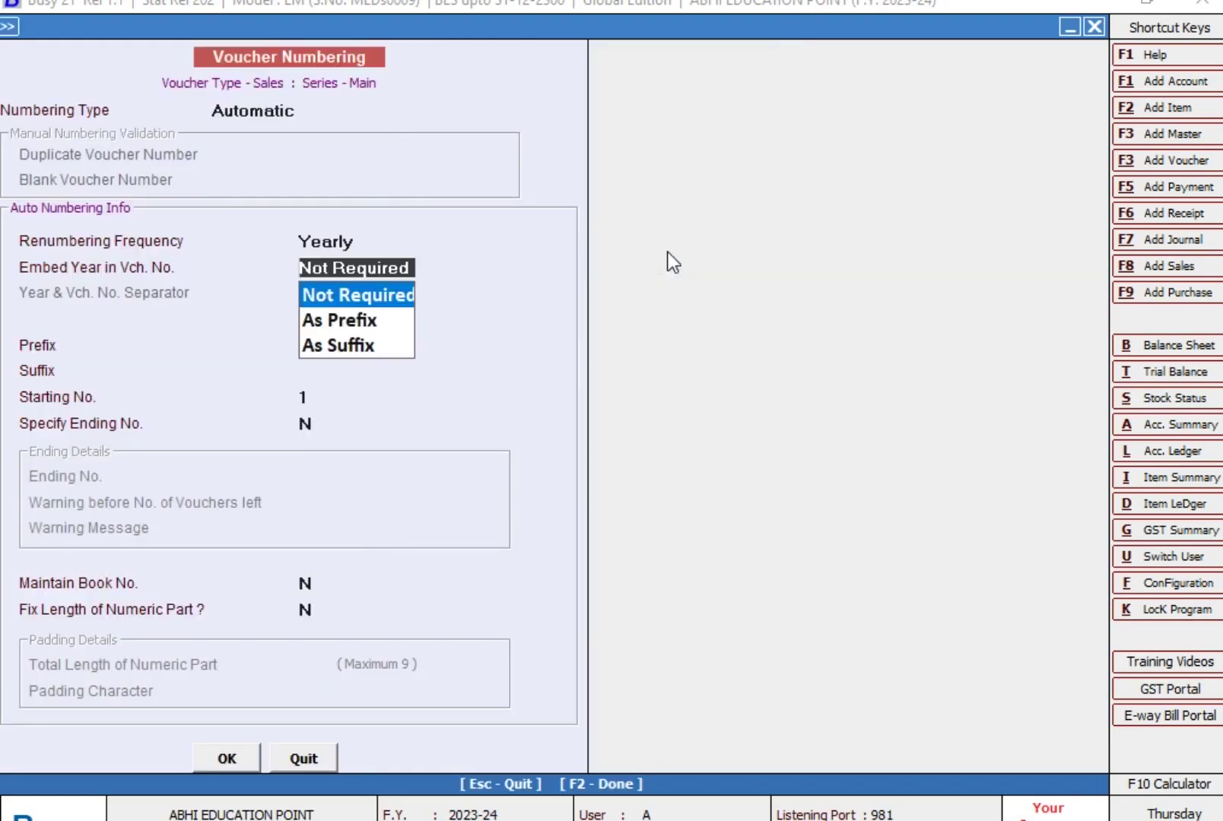
key("Return")
key("BackSpace")
key("BackSpace")
key("BackSpace")
key("BackSpace")
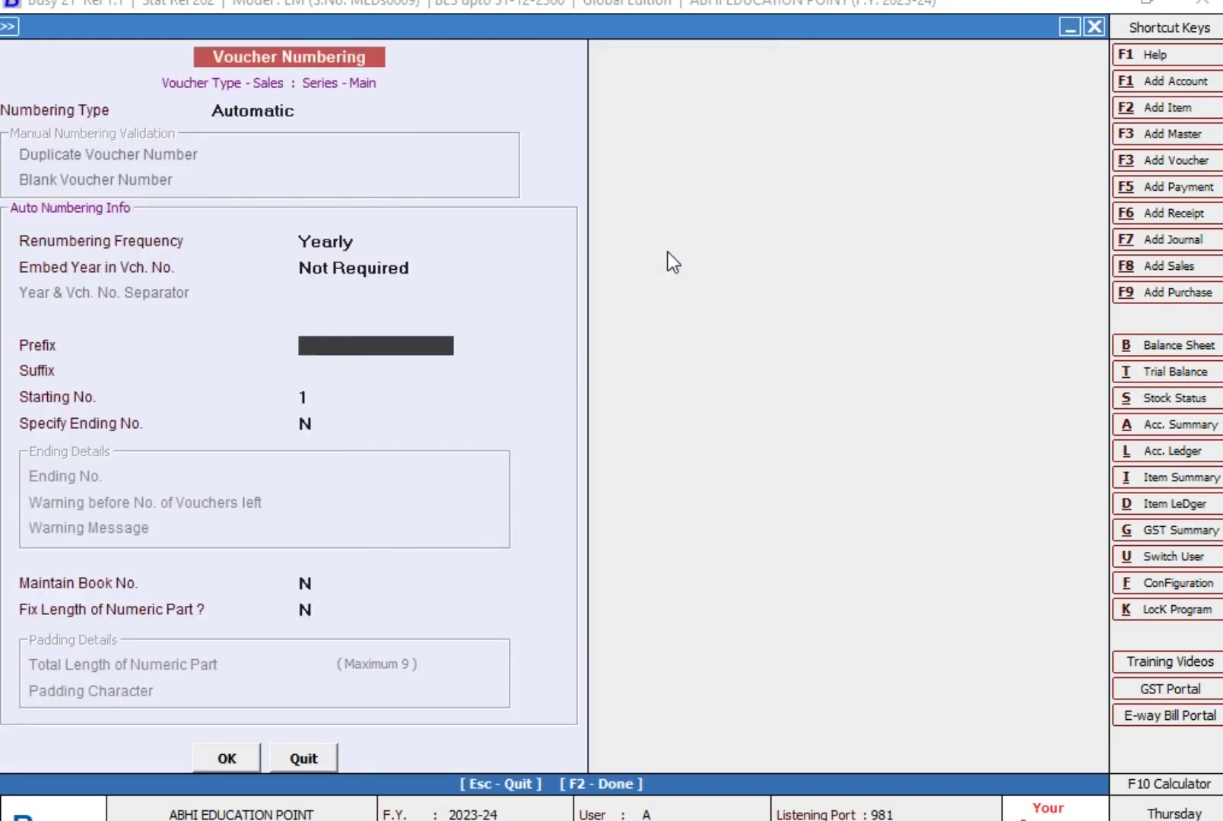
key("Return")
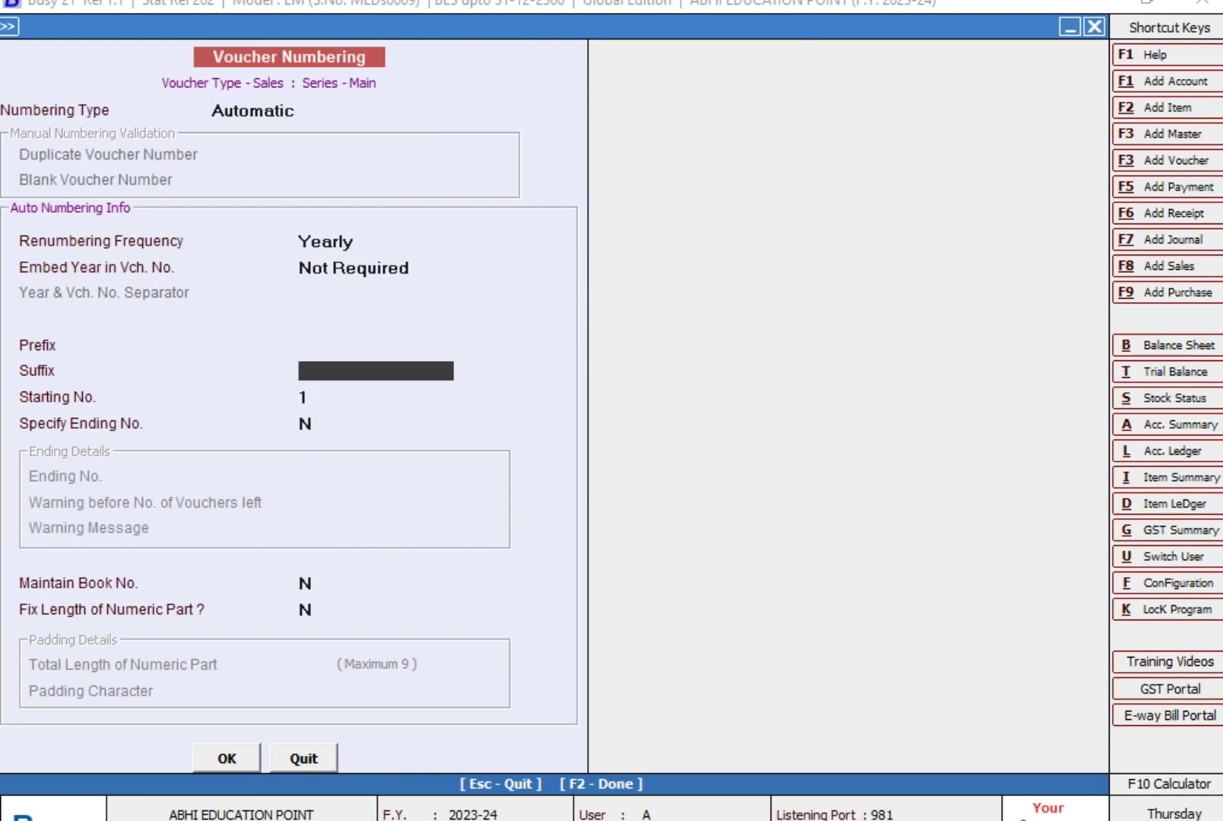
Set the voucher number suffix to "/aep" and save the numbering system, declining to renumber all vouchers
type("/aep")
key("Return")
key("F2")
key("Return")
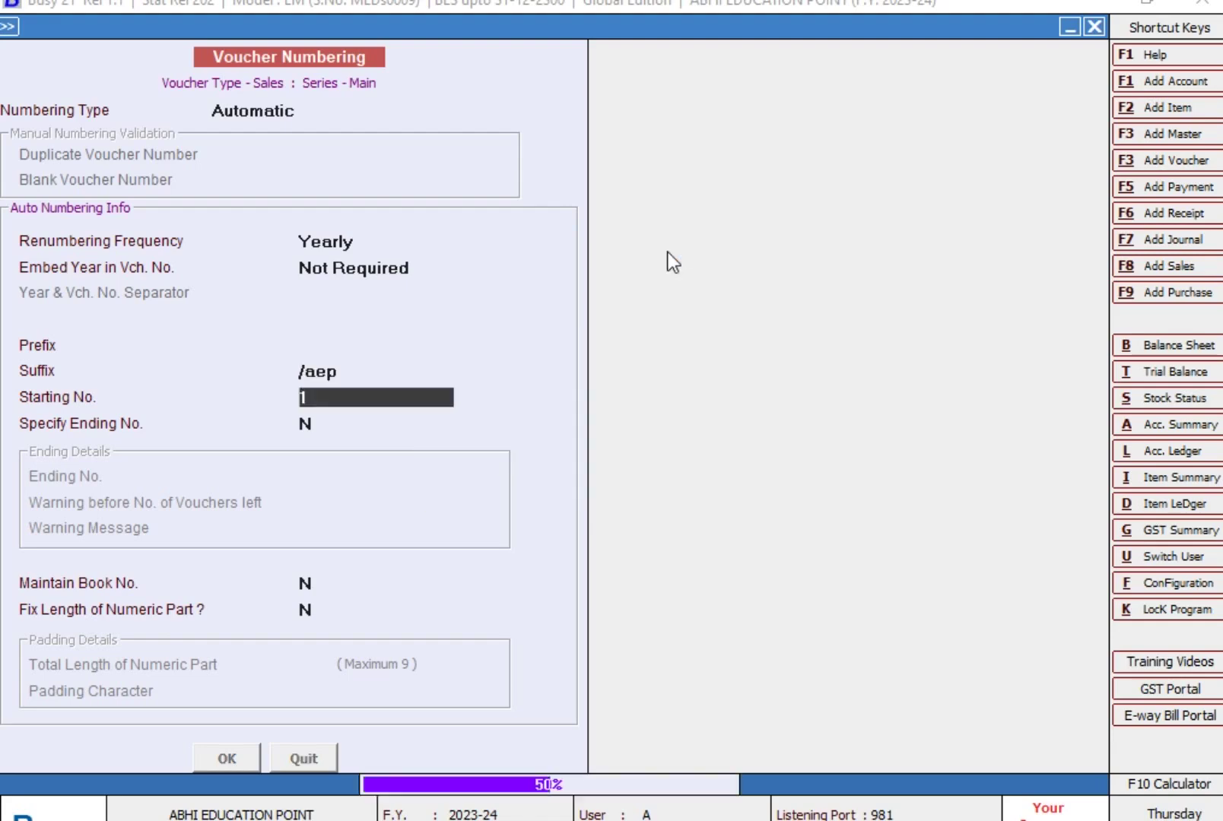
key("Return")
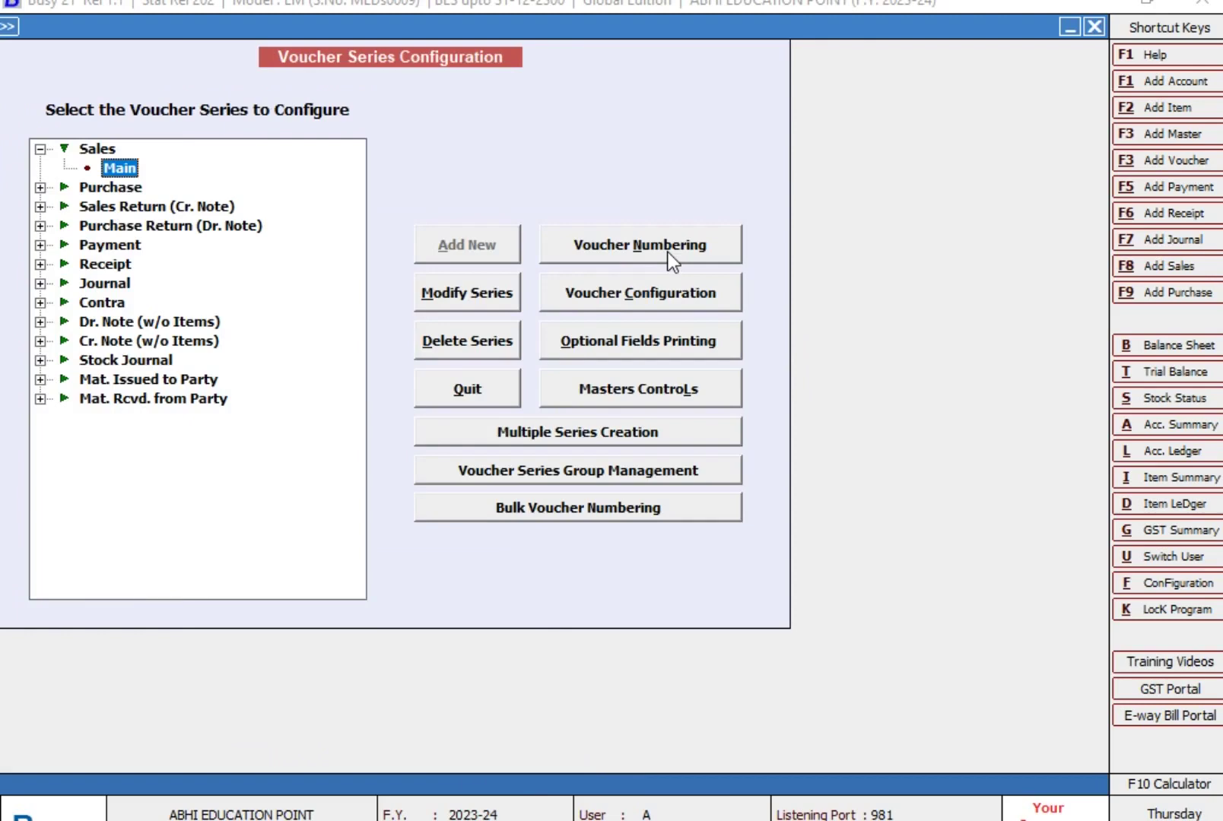
Start a new sales voucher to check the number with the custom suffix, and return to the series configuration
key("Escape")
key("Right")
key("Return")
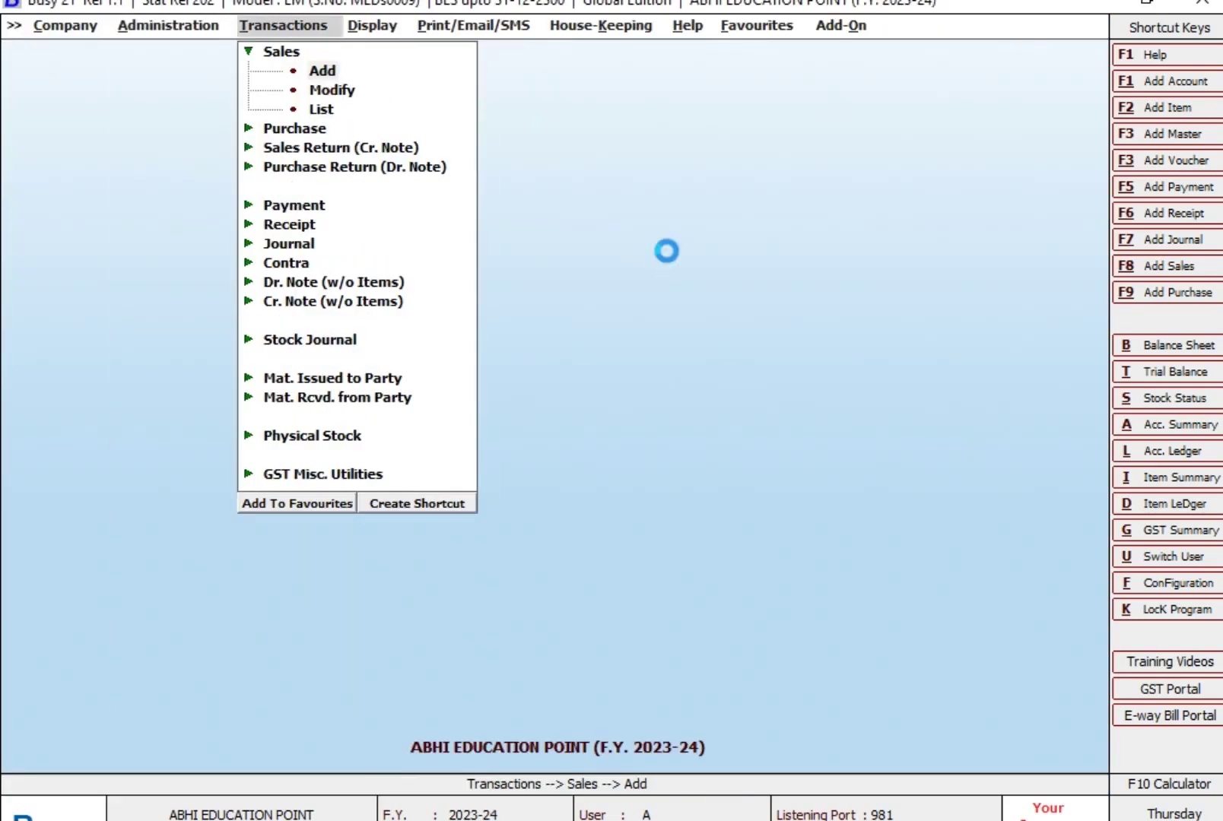
key("Return")
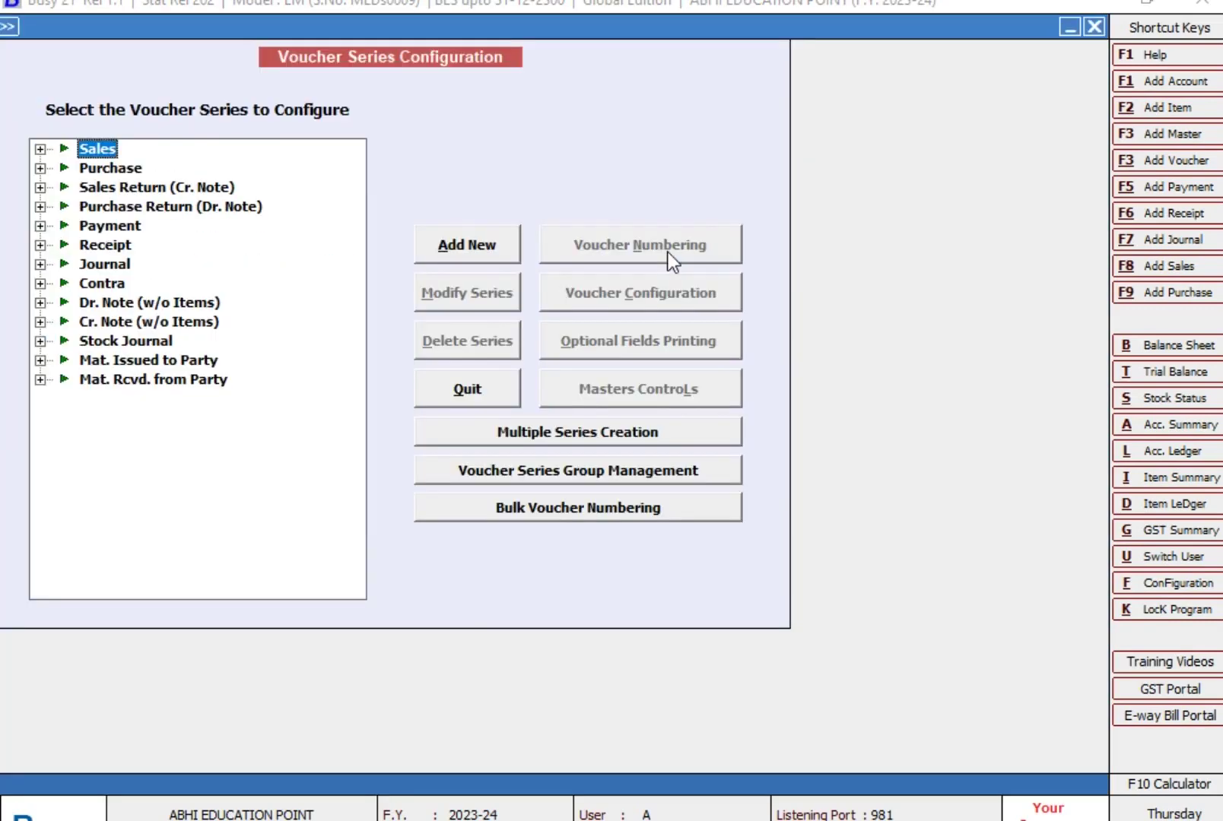
Reopen voucher numbering for the sales Main series and clear the voucher number suffix
key("Right")
key("Down")
left_click(668, 259)
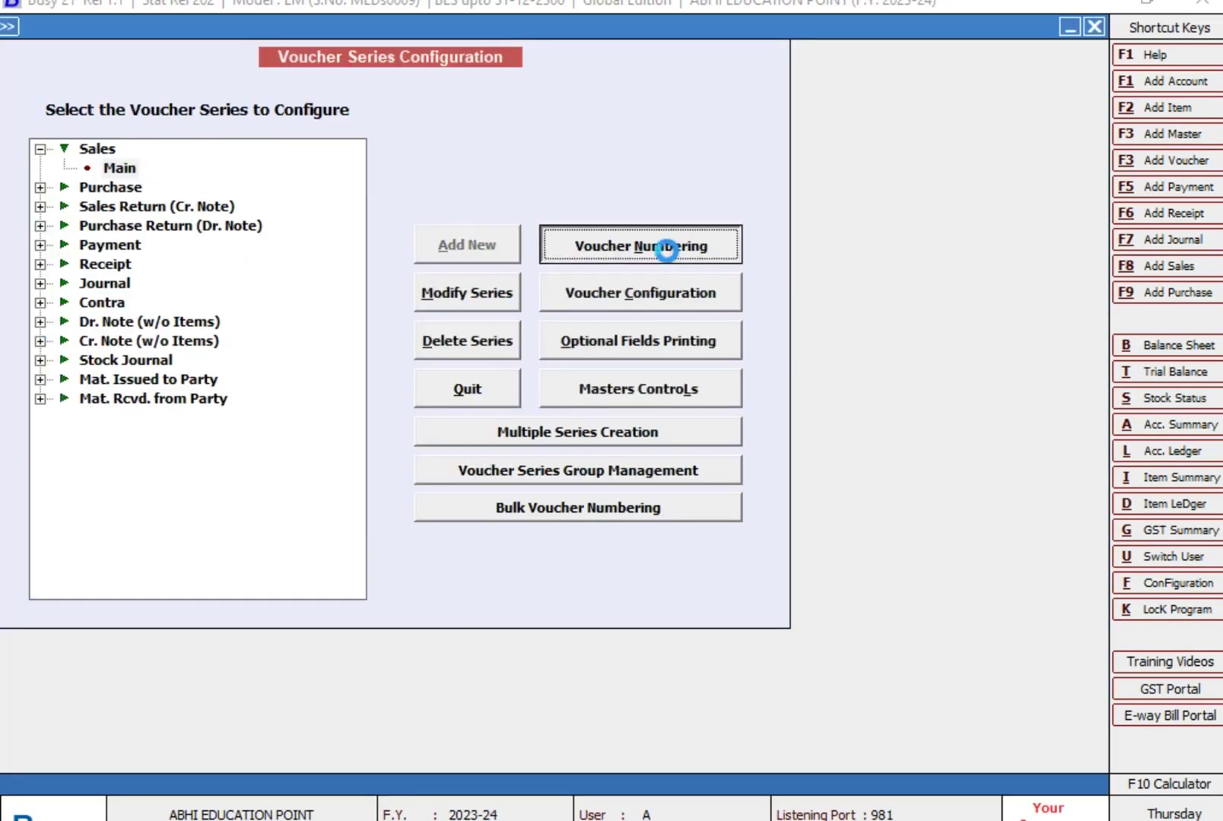
key("Return")
key("Return")
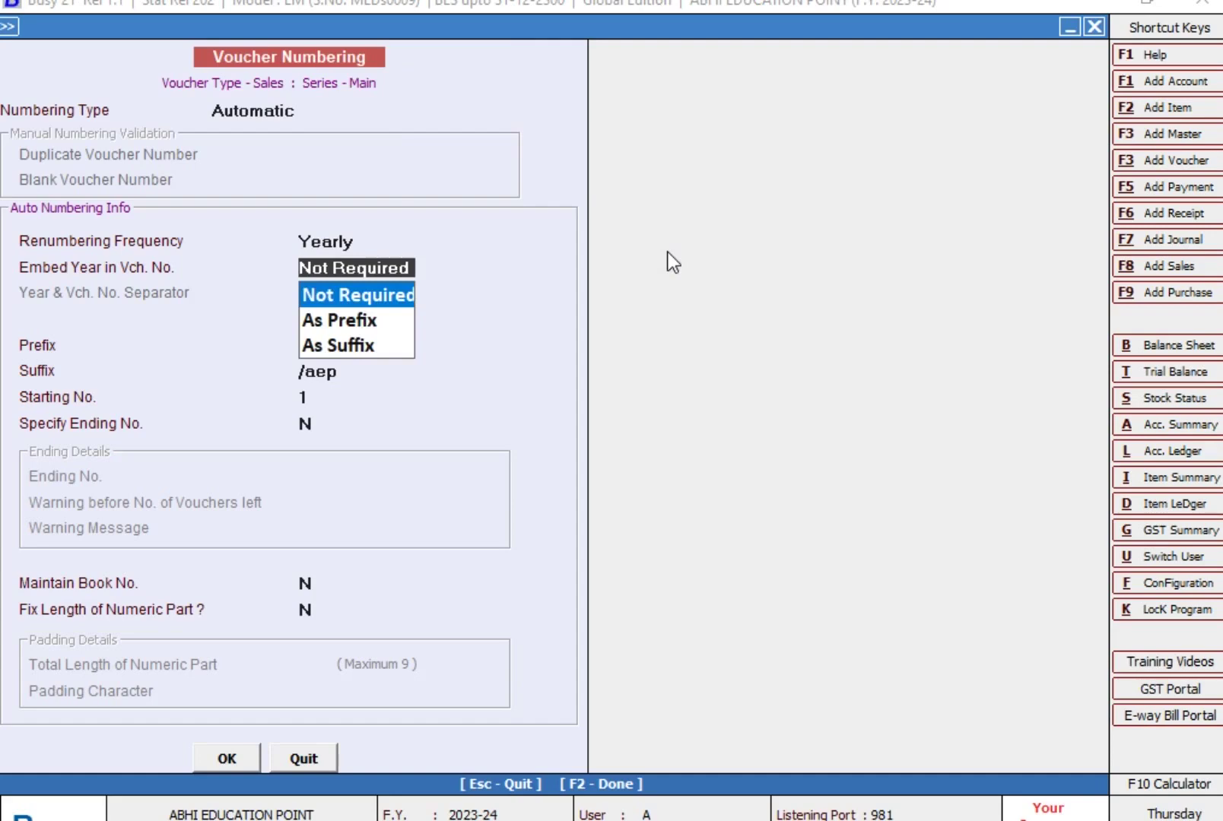
key("Return")
key("Return")
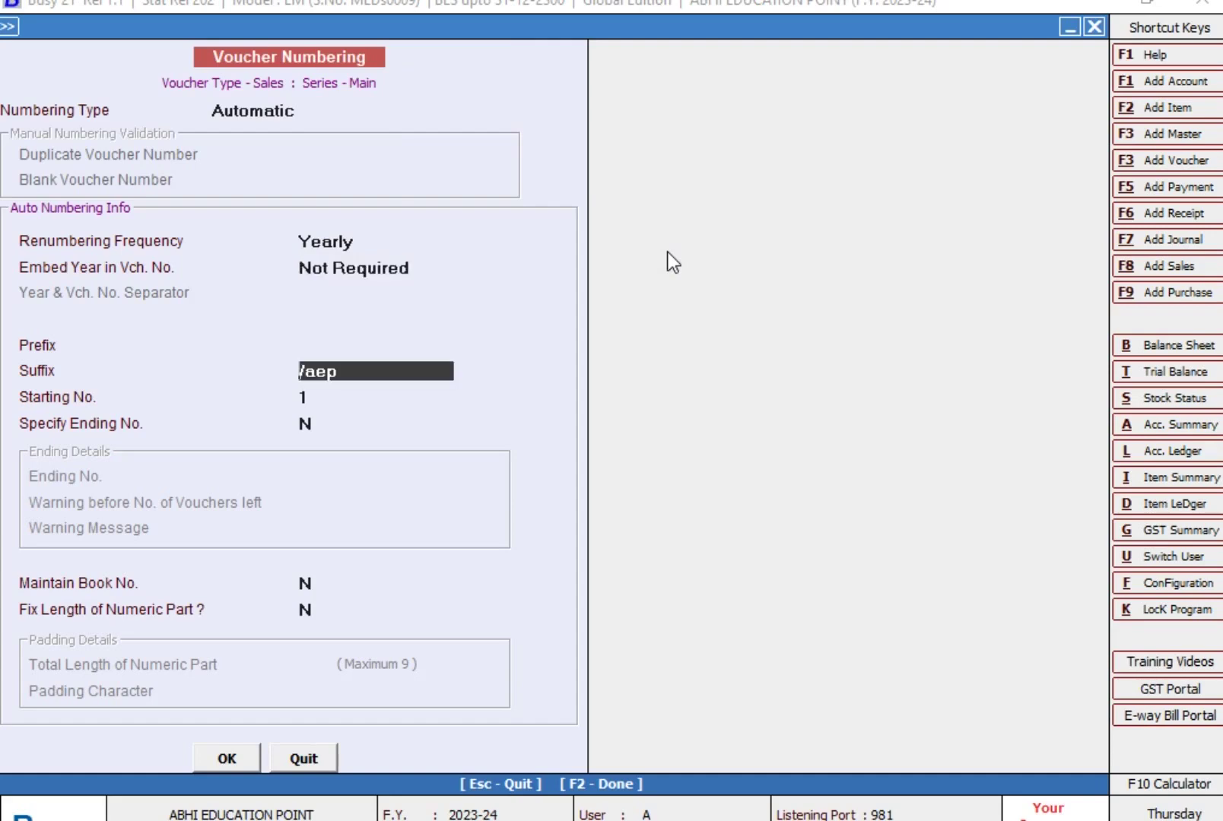
type("p")
key("BackSpace")
key("Return")
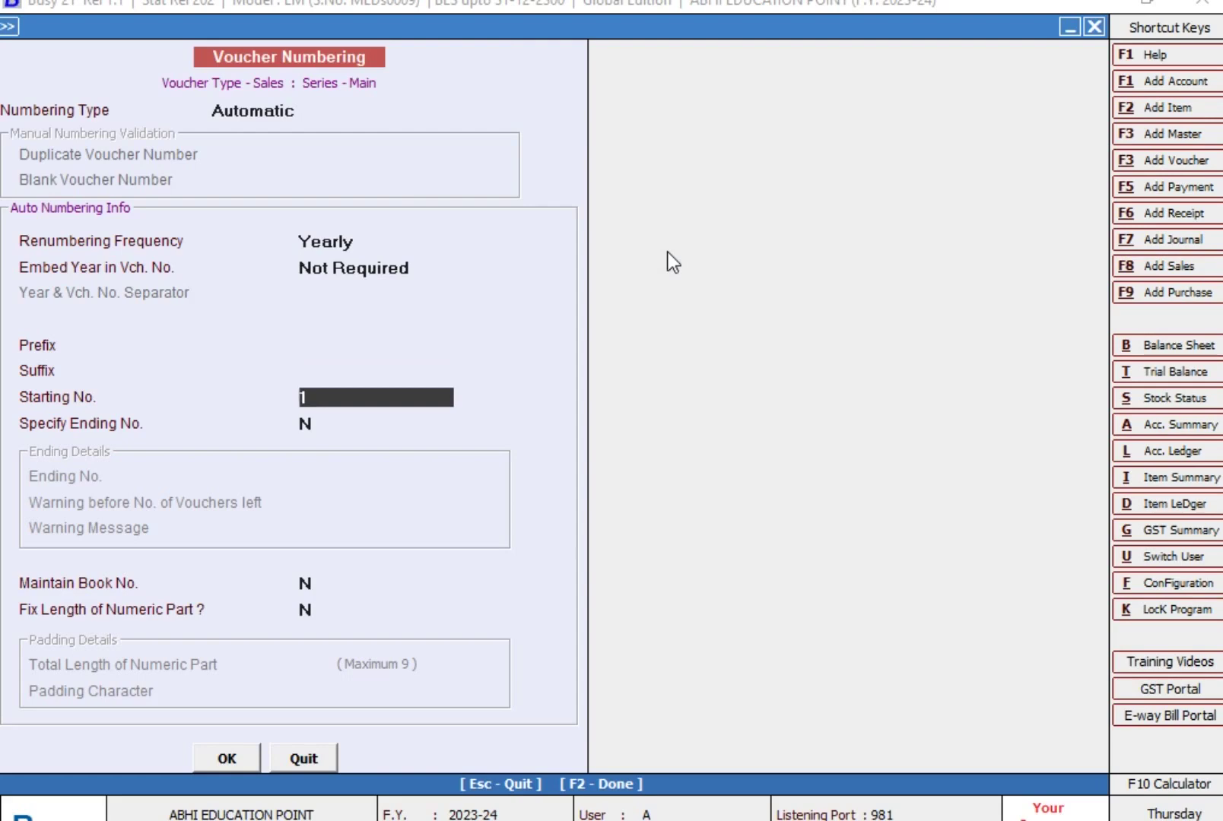
Keep the starting number, enable specifying an ending number, and set the ending number to 50
key("Return")
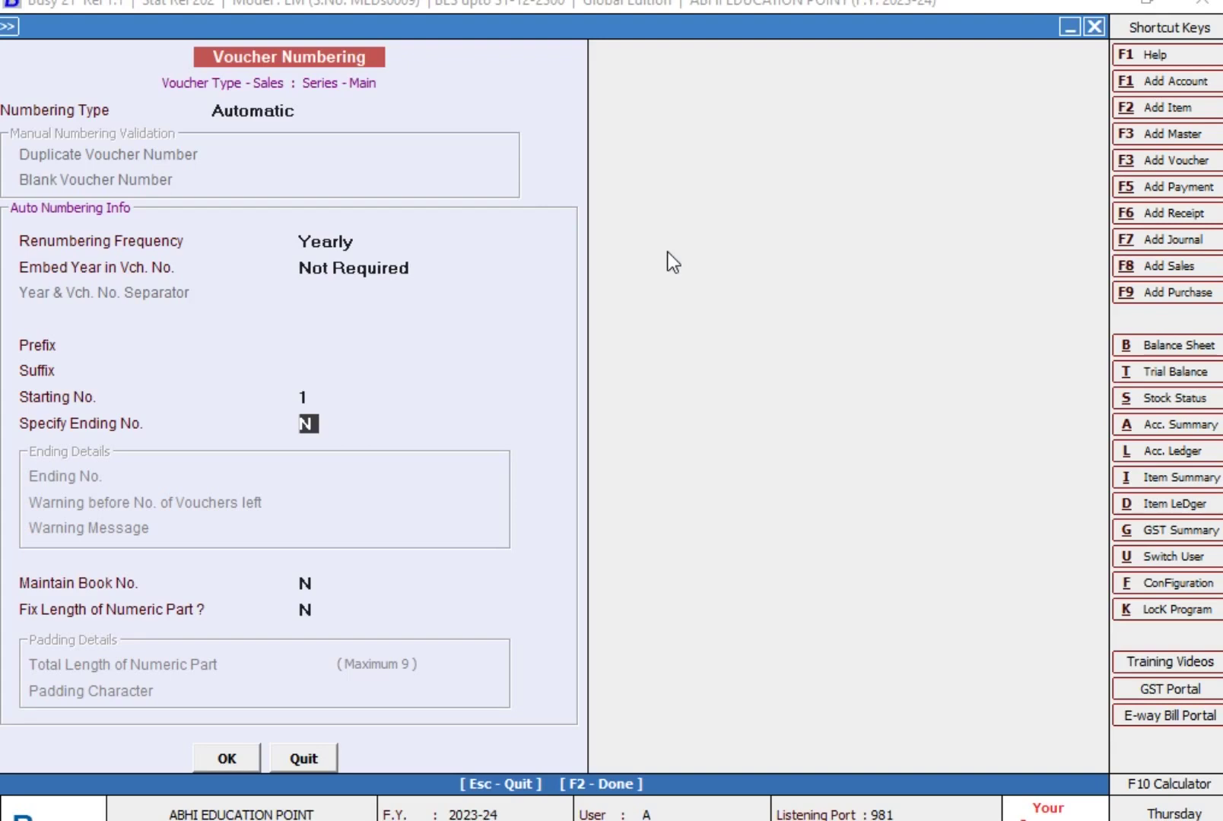
key("y")
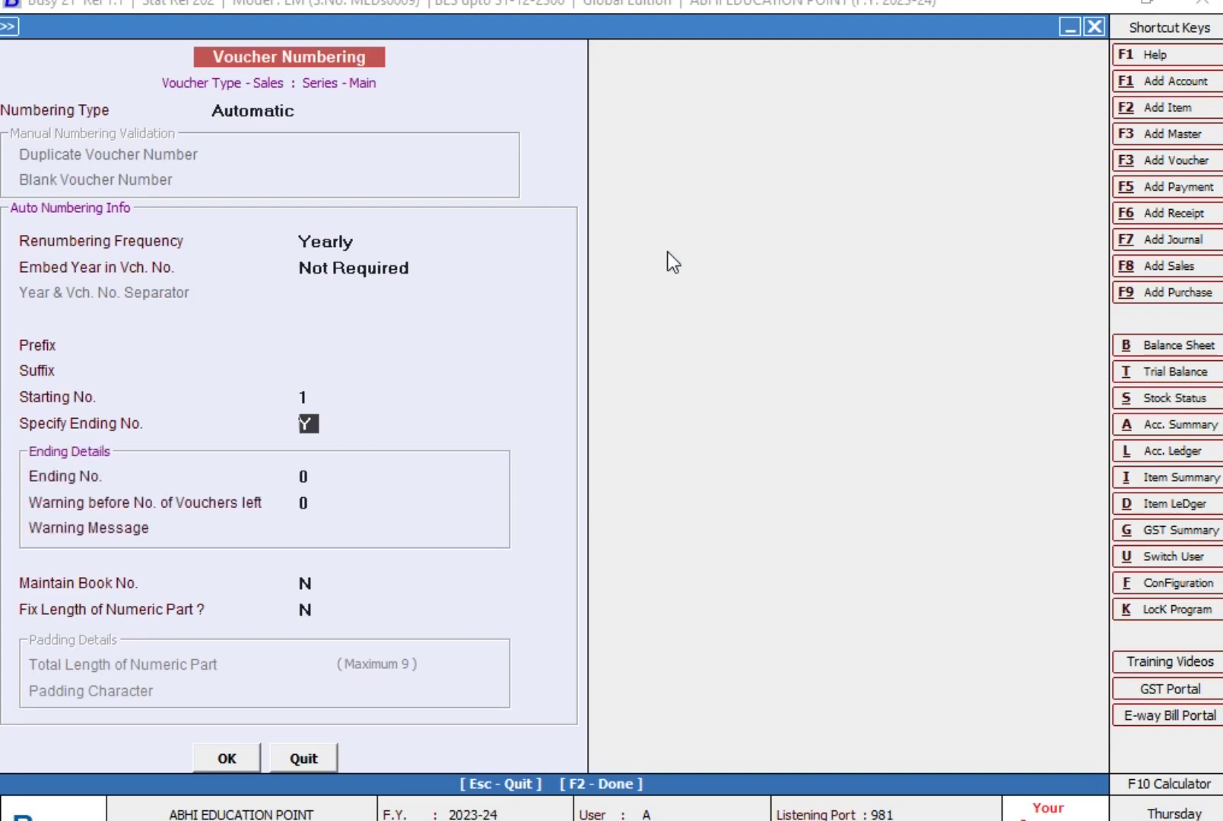
key("Return")
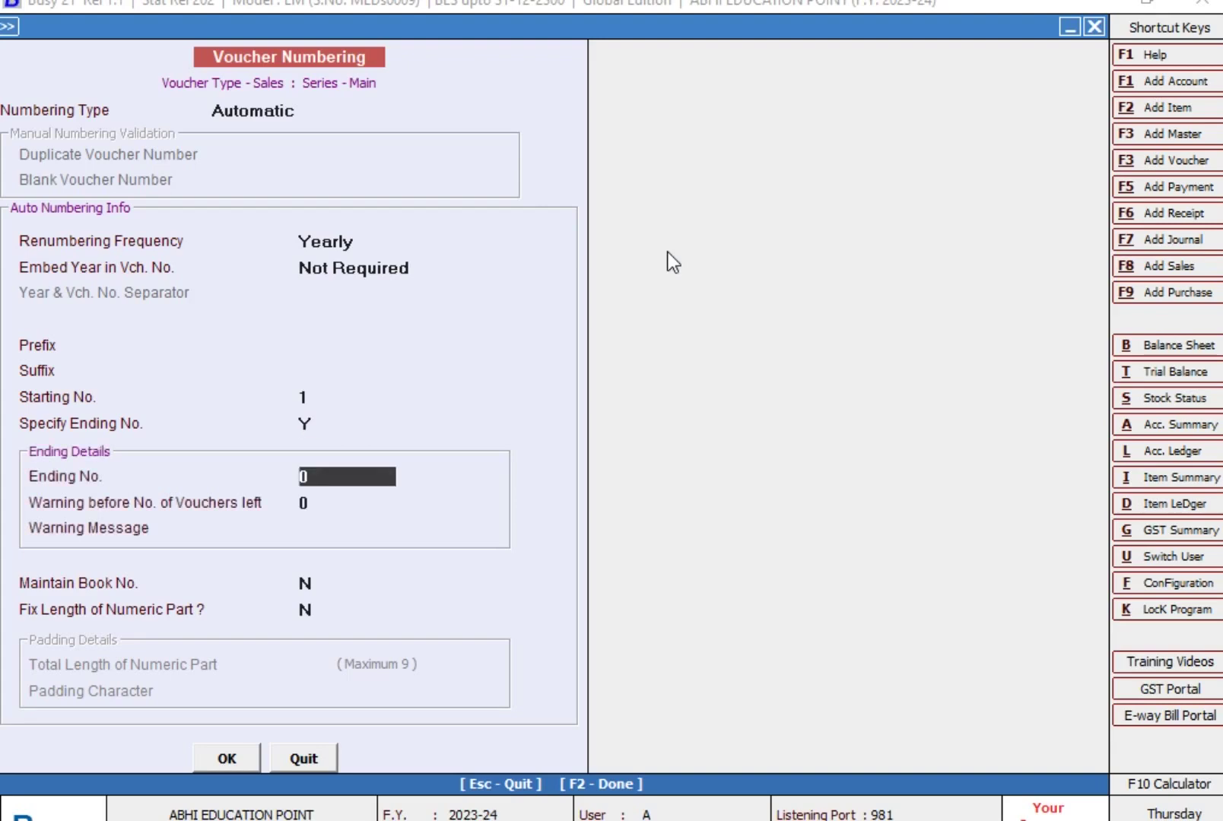
type("50")
key("Return")
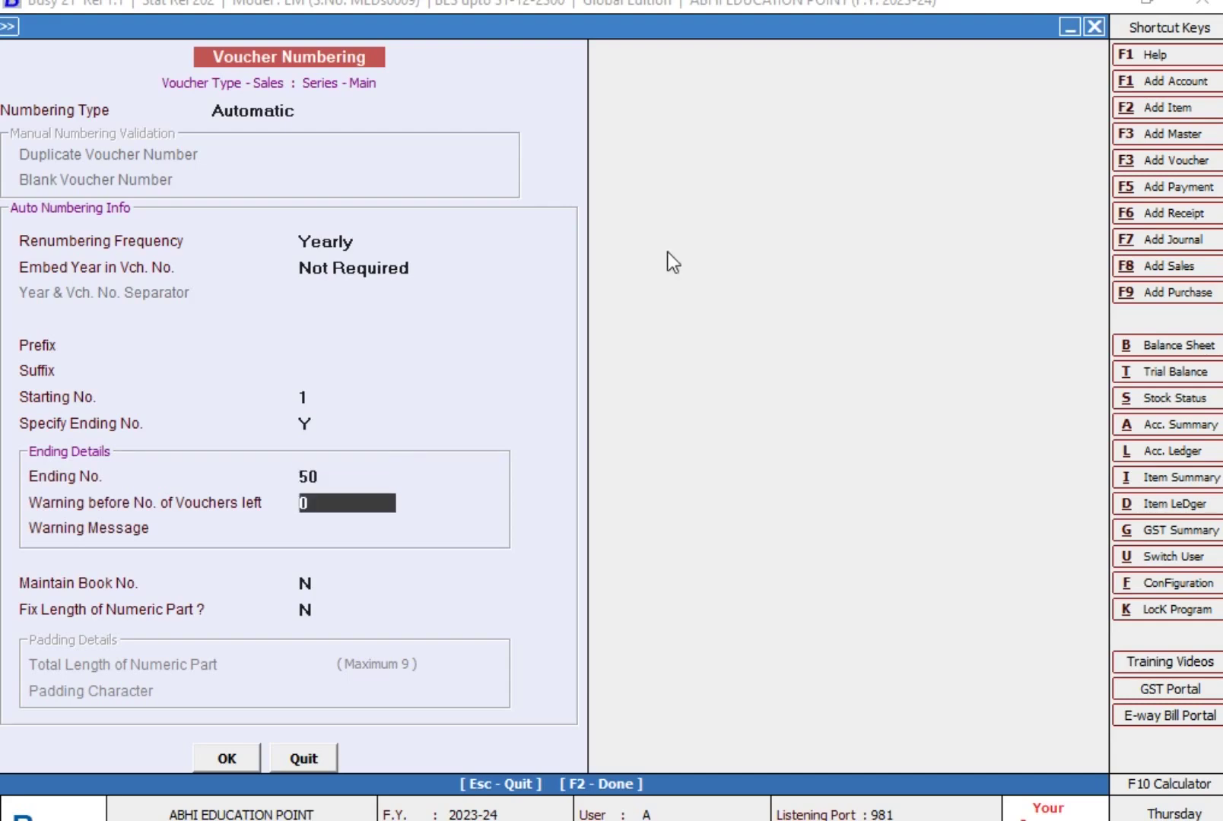
key("Up")
key("Up")
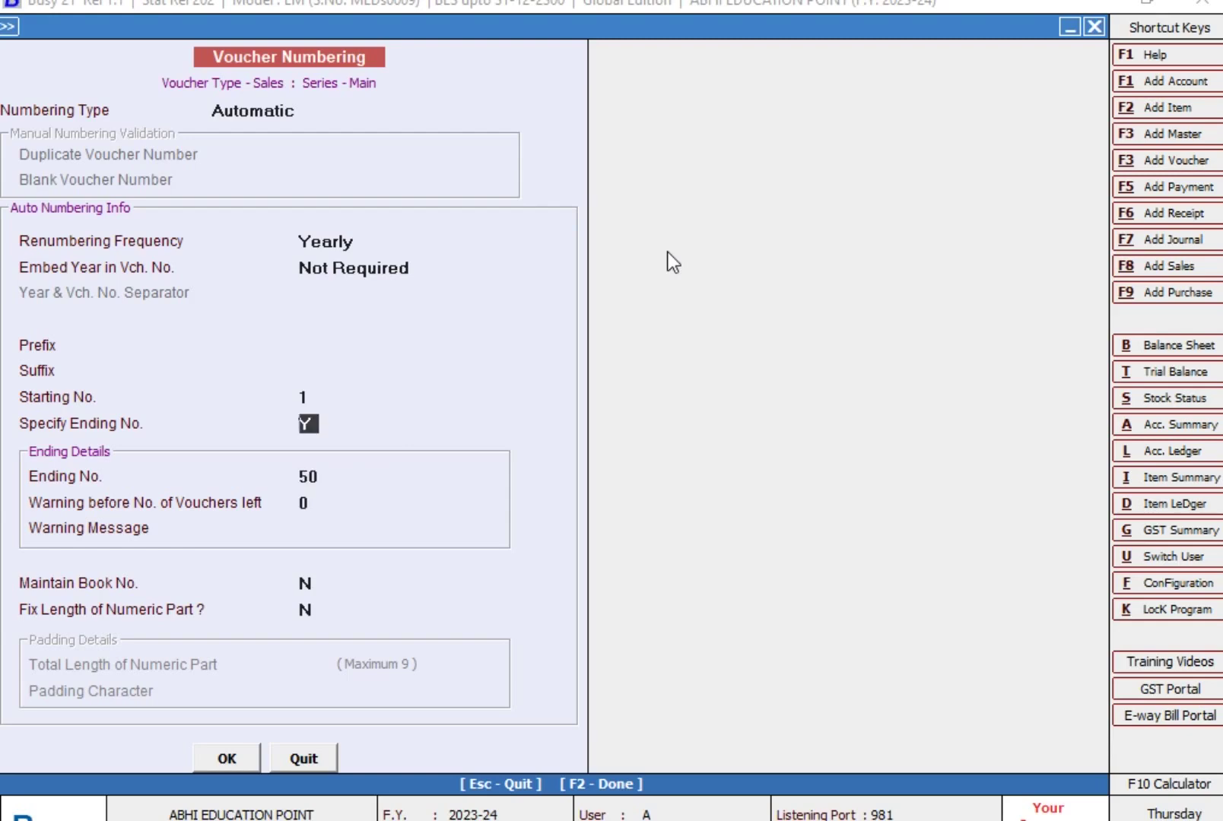
key("Up")
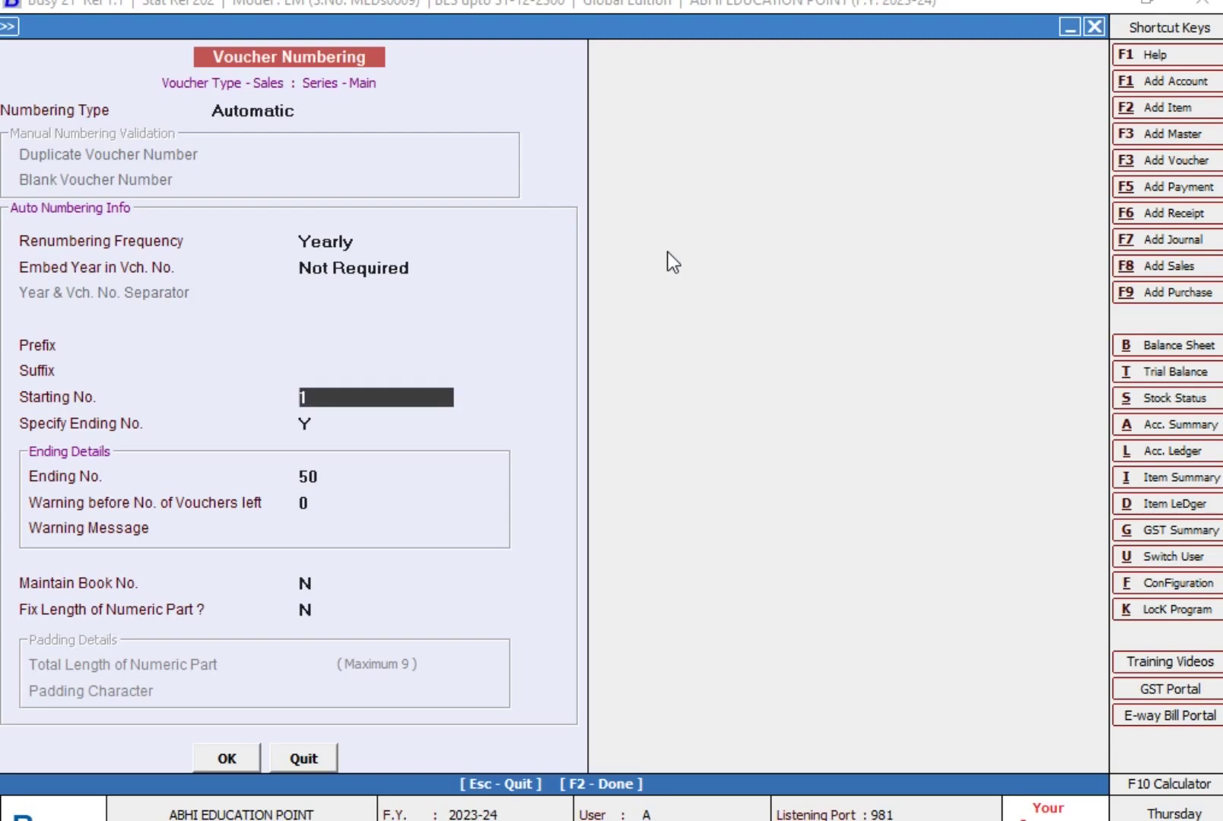
key("Return")
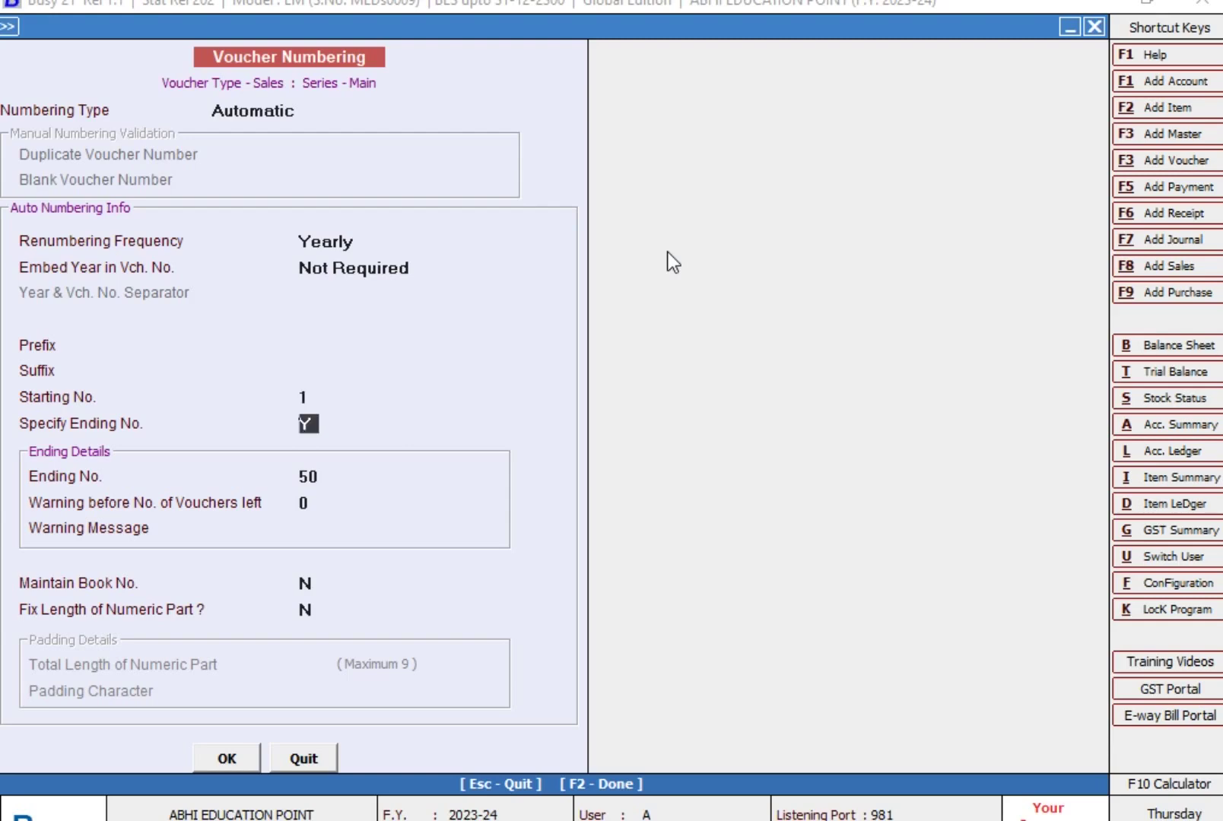
key("Return")
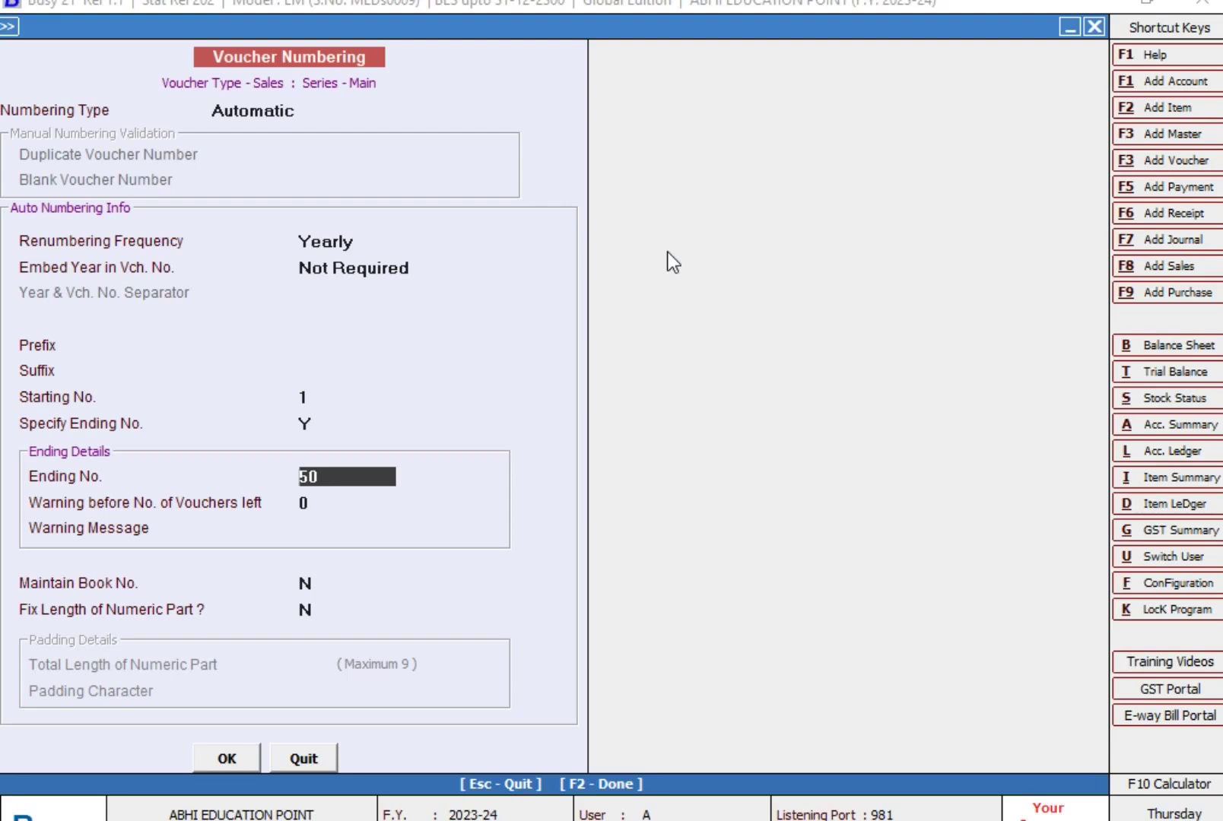
key("Return")
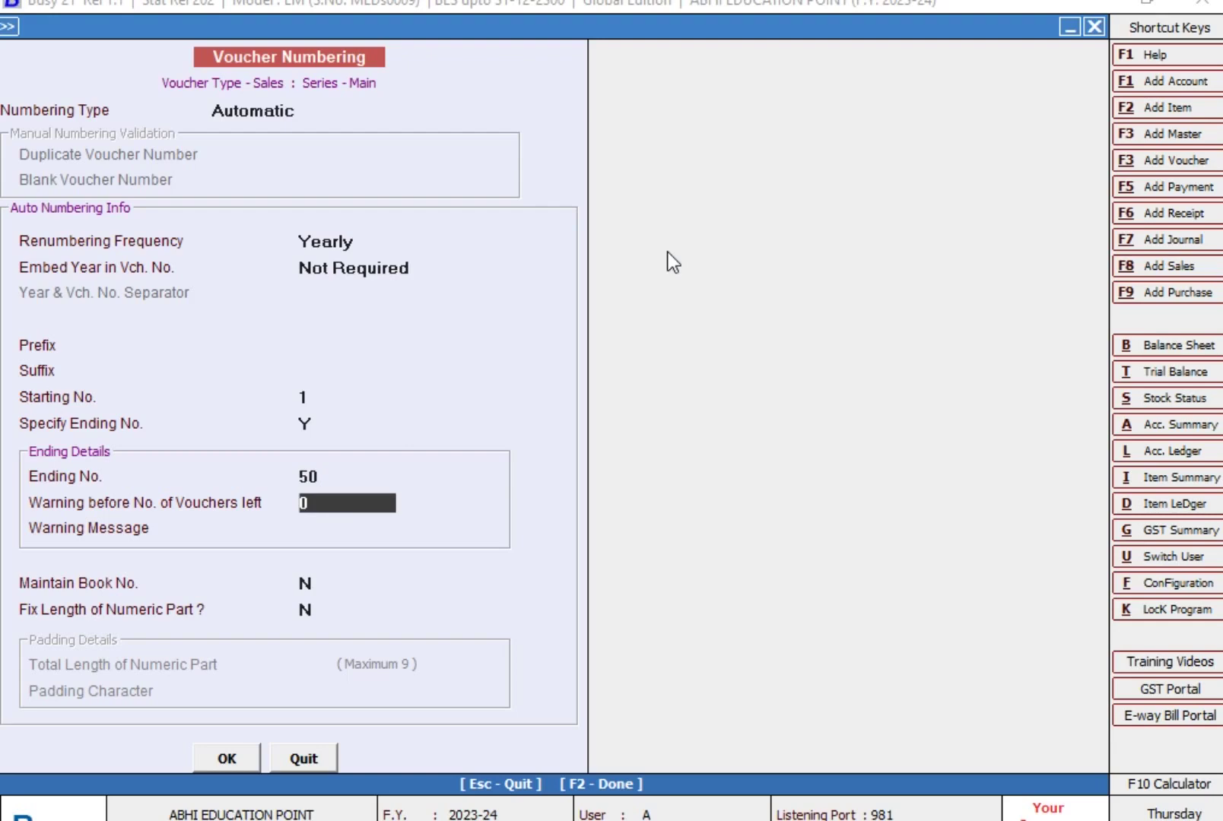
Set the warning to come when 4 vouchers are left, with the warning message "ONLY 4 VOUCHER LEFT"
type("4")
key("Return")
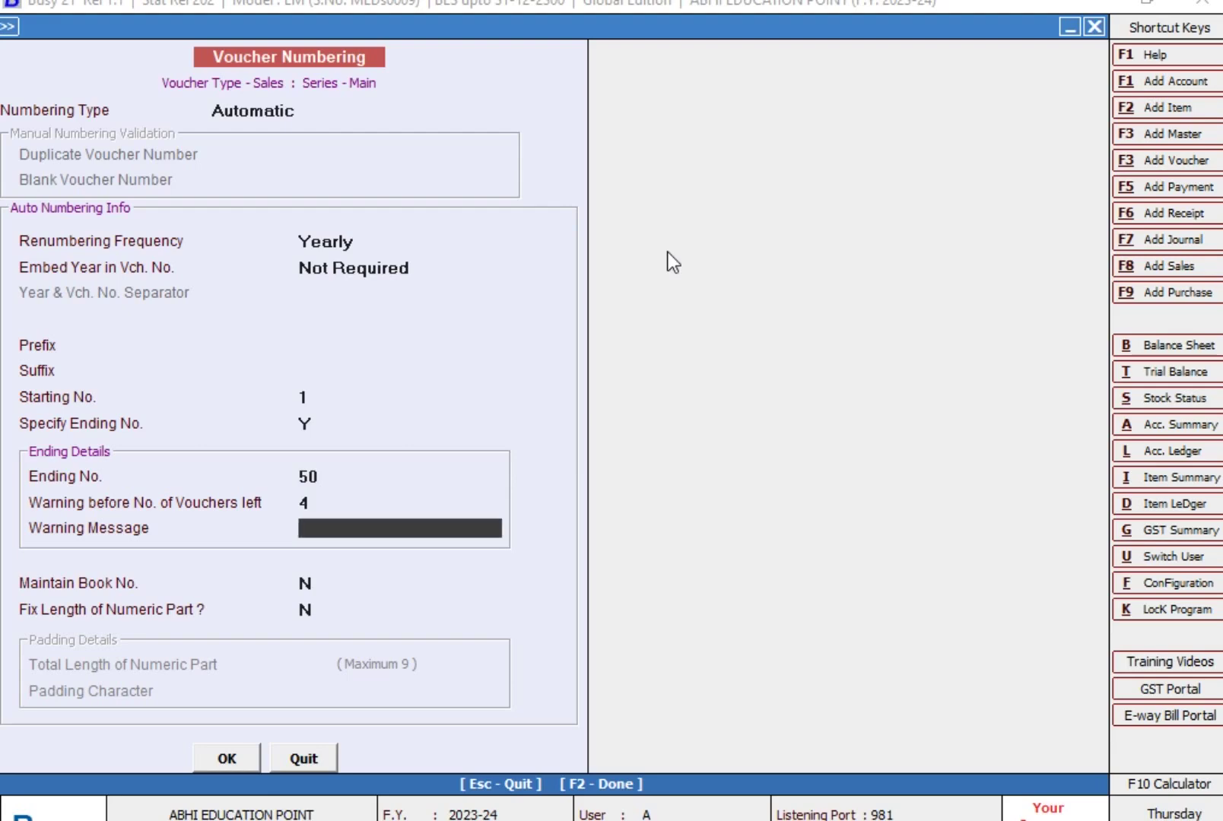
type("ONLY 4 VOUCHER")
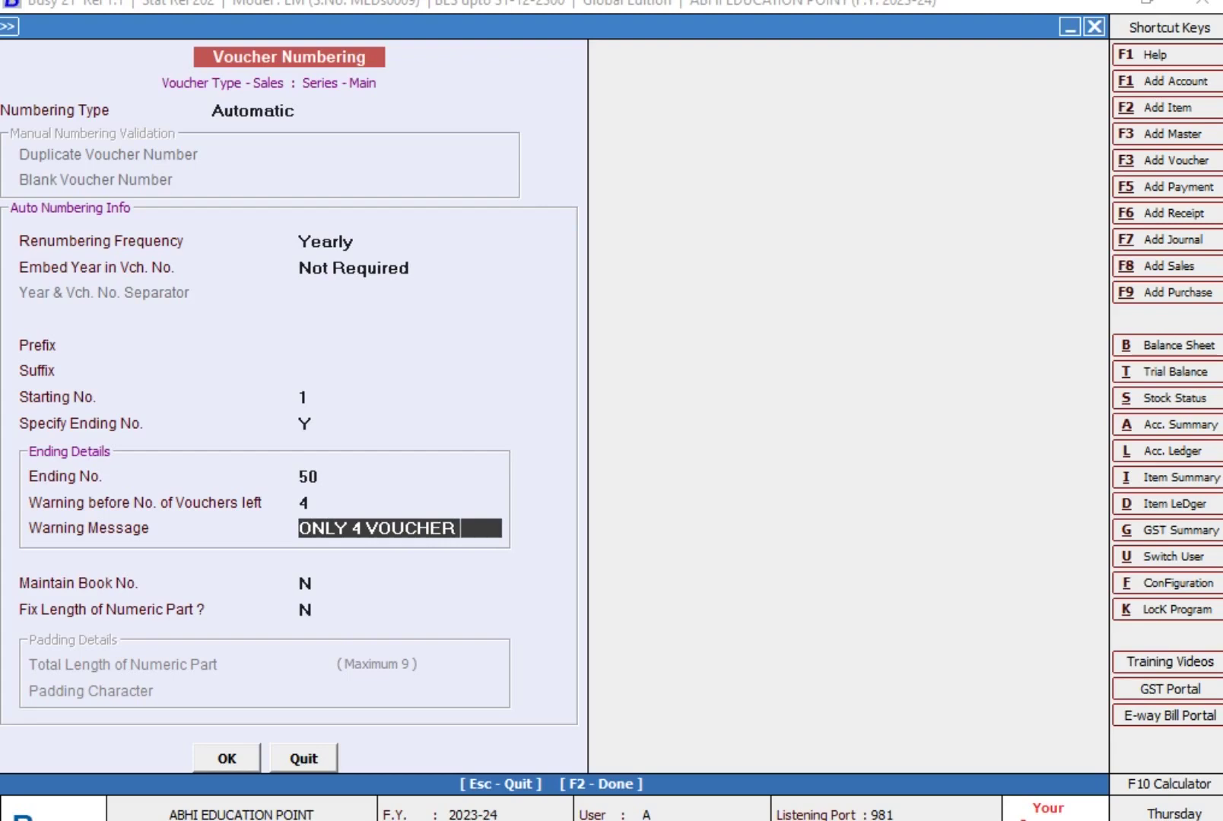
type("LEFT")
key("Return")
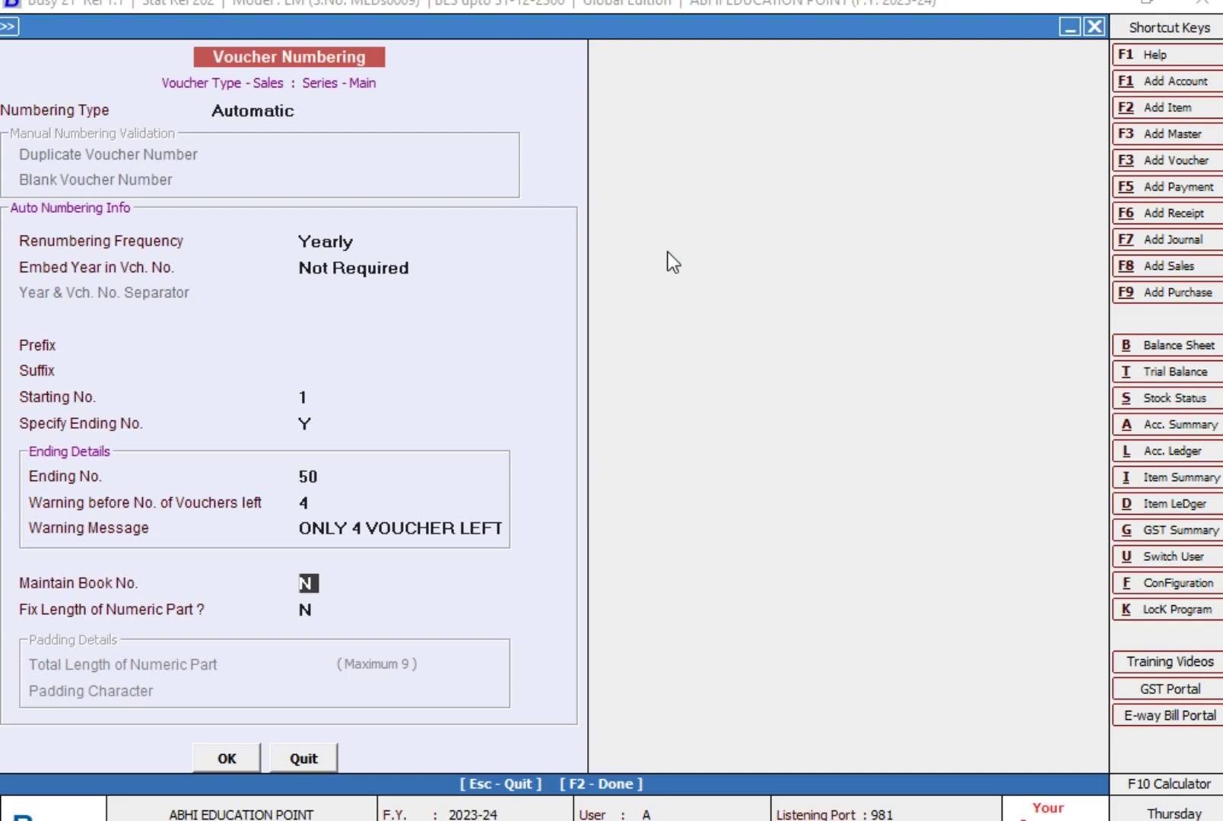
Save the voucher numbering system for the sales Main series without renumbering the existing vouchers
key("F2")
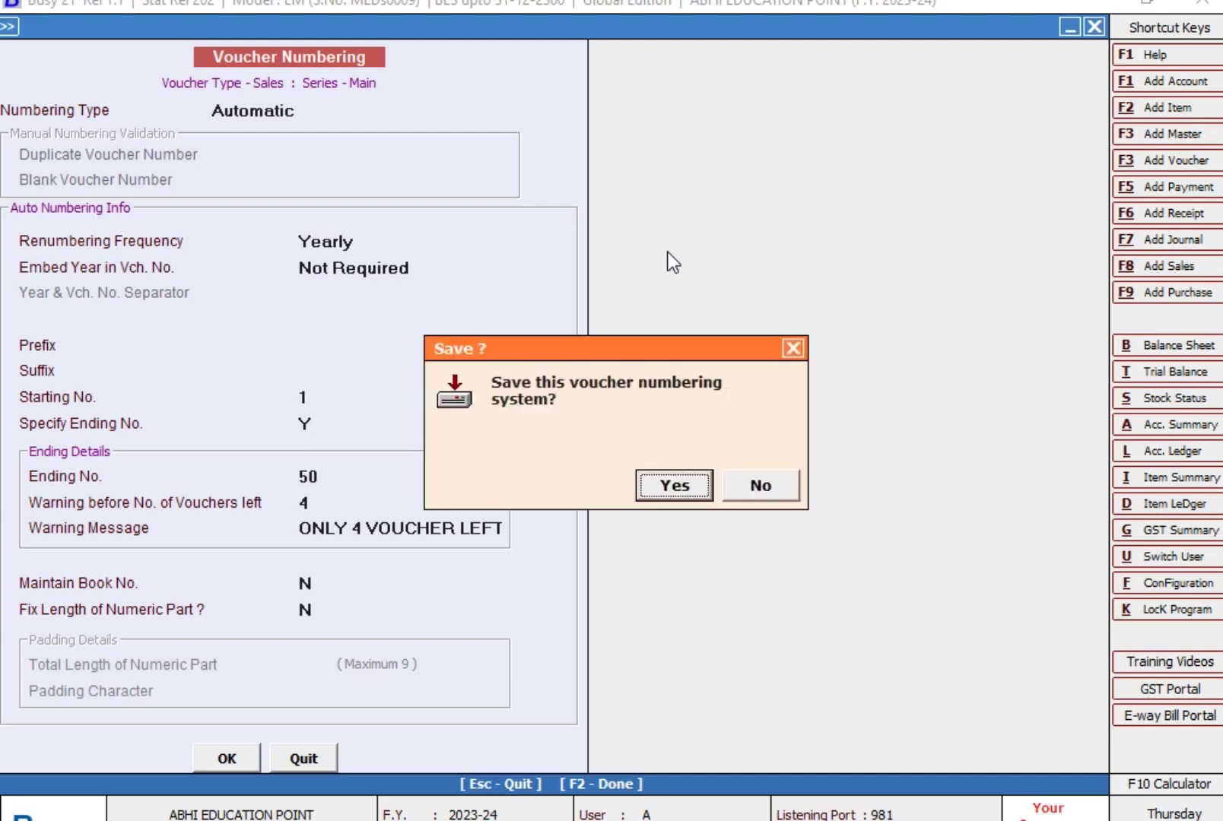
key("Return")
key("Return")
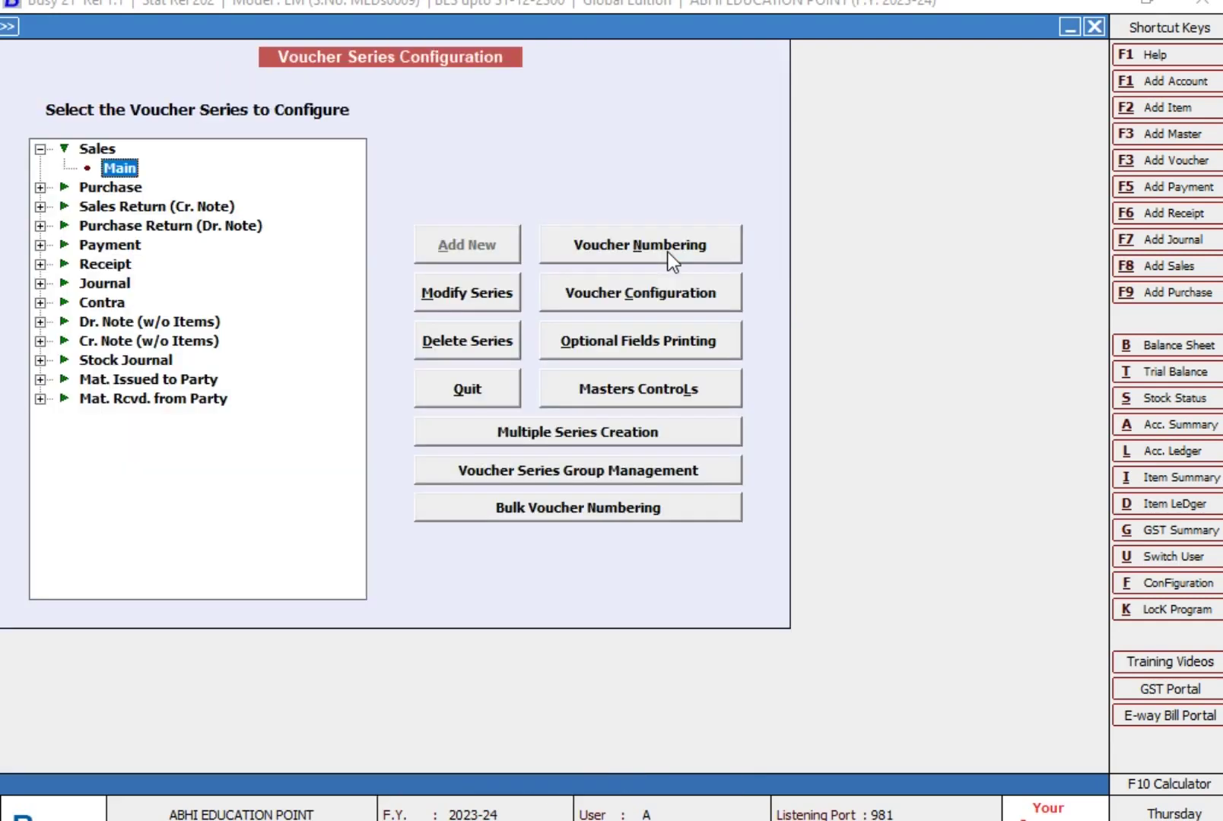
Leave the series configuration, open it again, and bring up voucher numbering for the sales Main series
key("Escape")
key("Left")
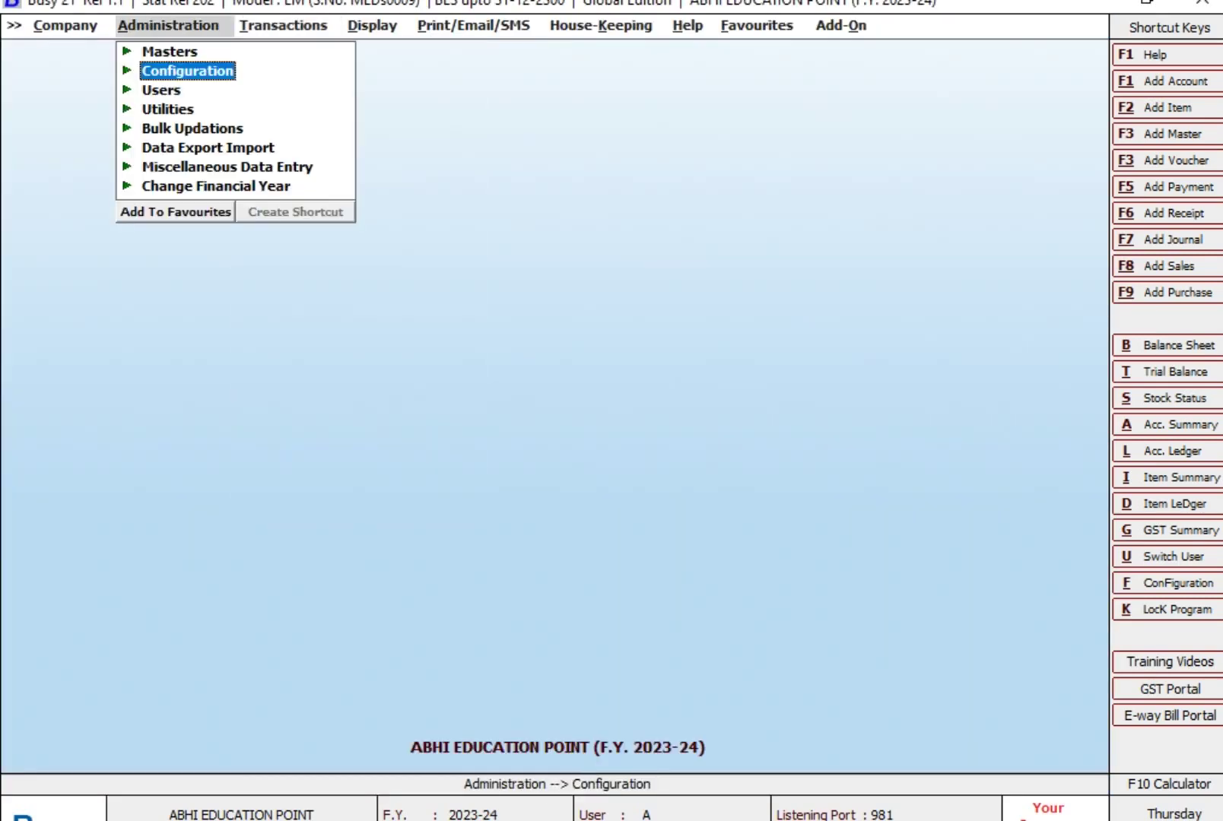
key("Return")
key("Down")
key("Return")
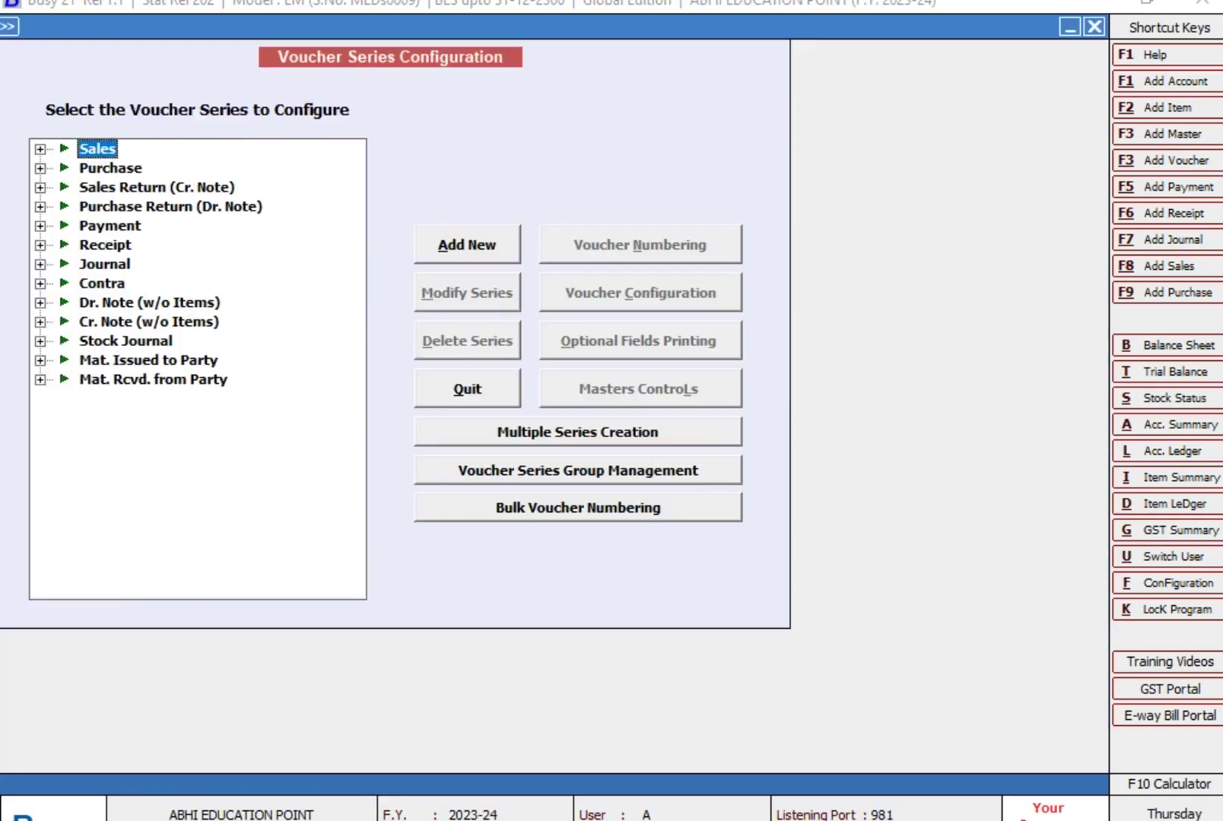
key("Down")
key("Up")
key("Right")
key("Down")
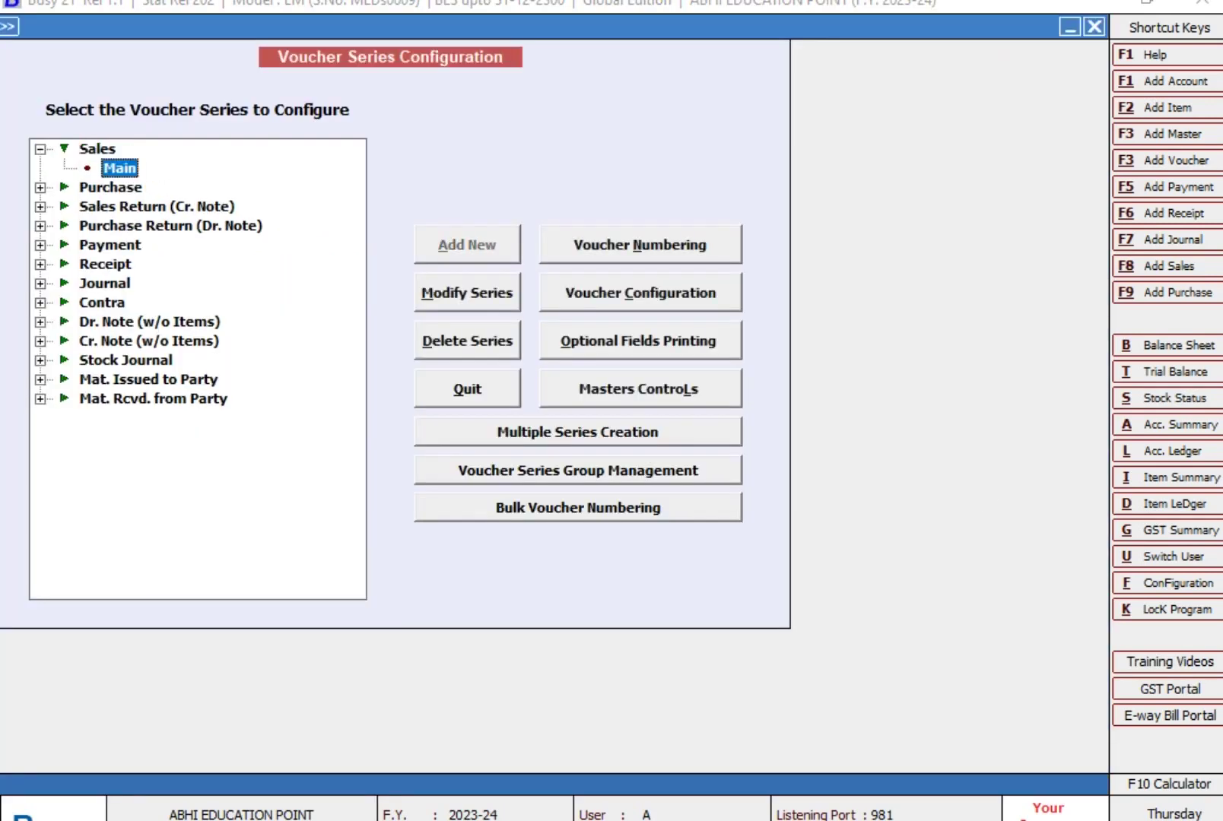
left_click(697, 257)
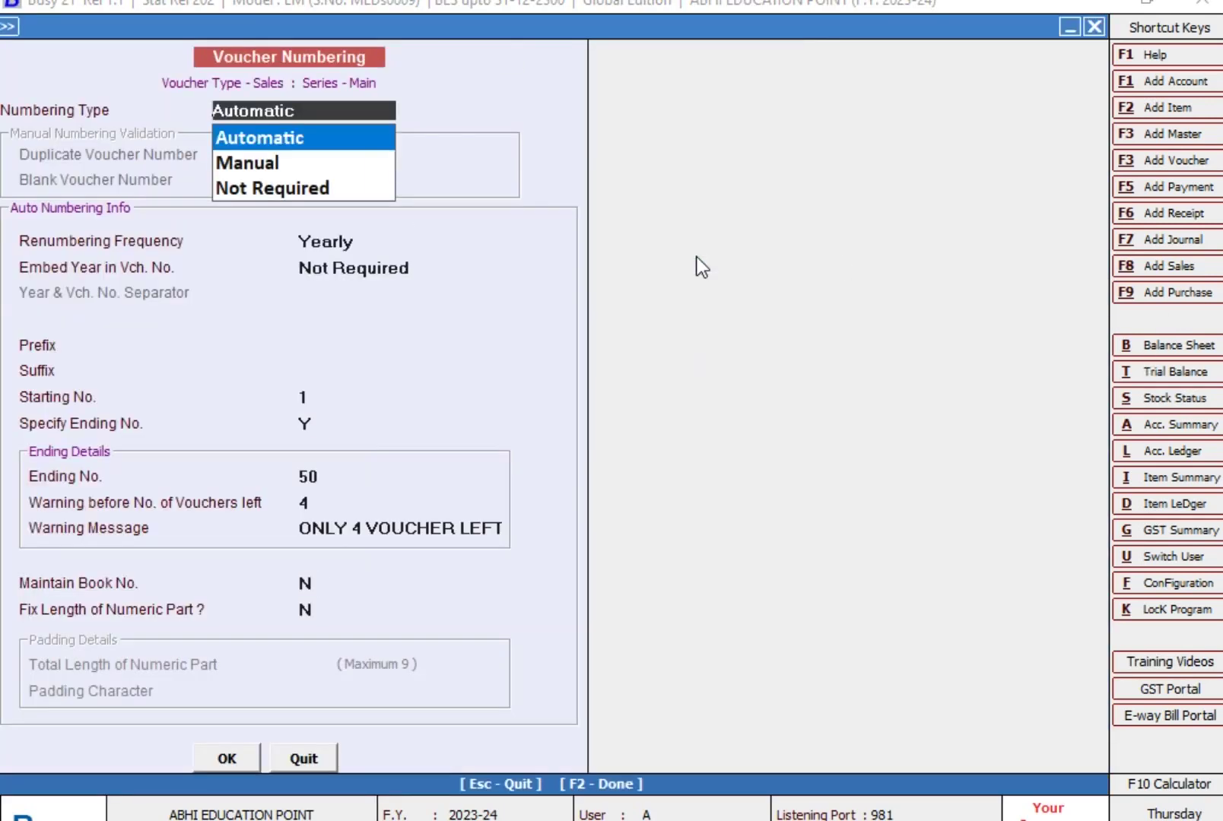
Keep the automatic yearly numbering settings and turn off specifying an ending number
key("Return")
key("Return")
key("Return")
key("Return")
key("Return")
key("Return")
key("Return")
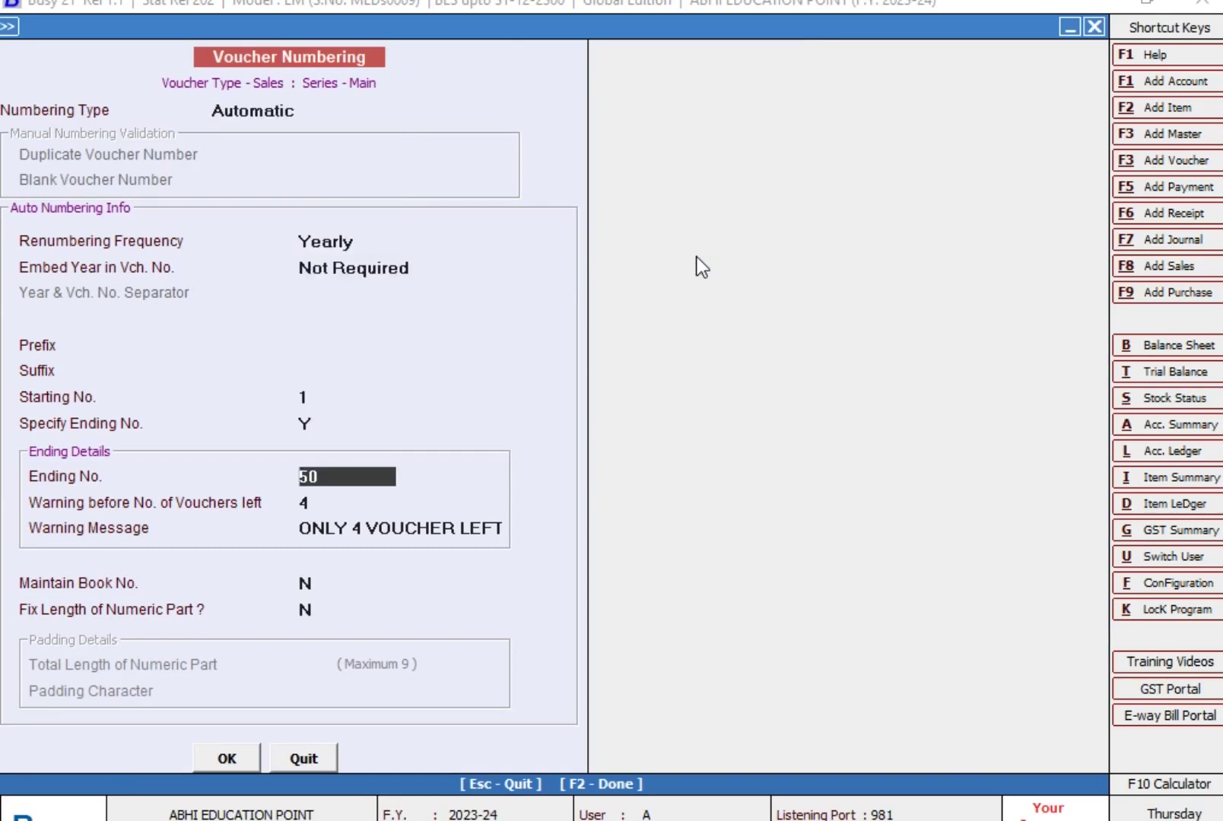
key("Up")
key("n")
key("Return")
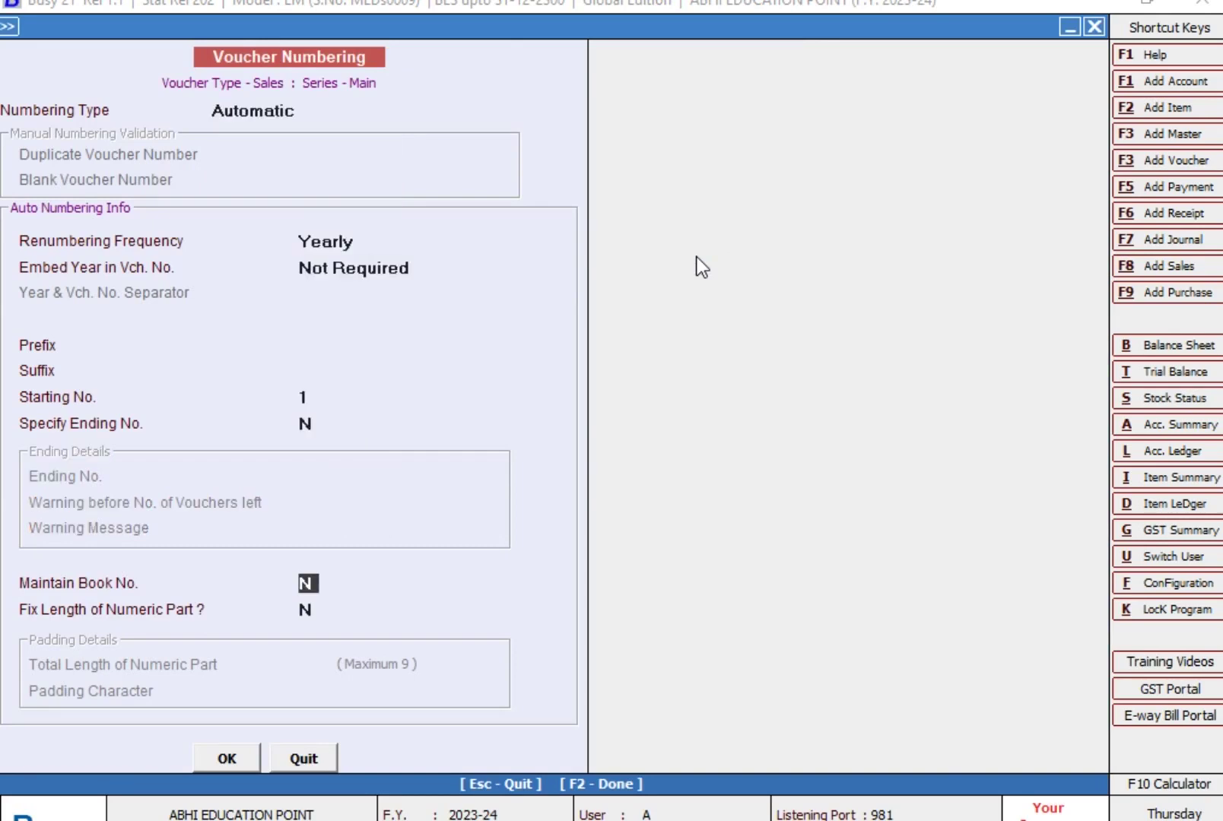
Enable book number maintenance with a book size of 100 and save the numbering without renumbering the existing vouchers
key("y")
key("Return")
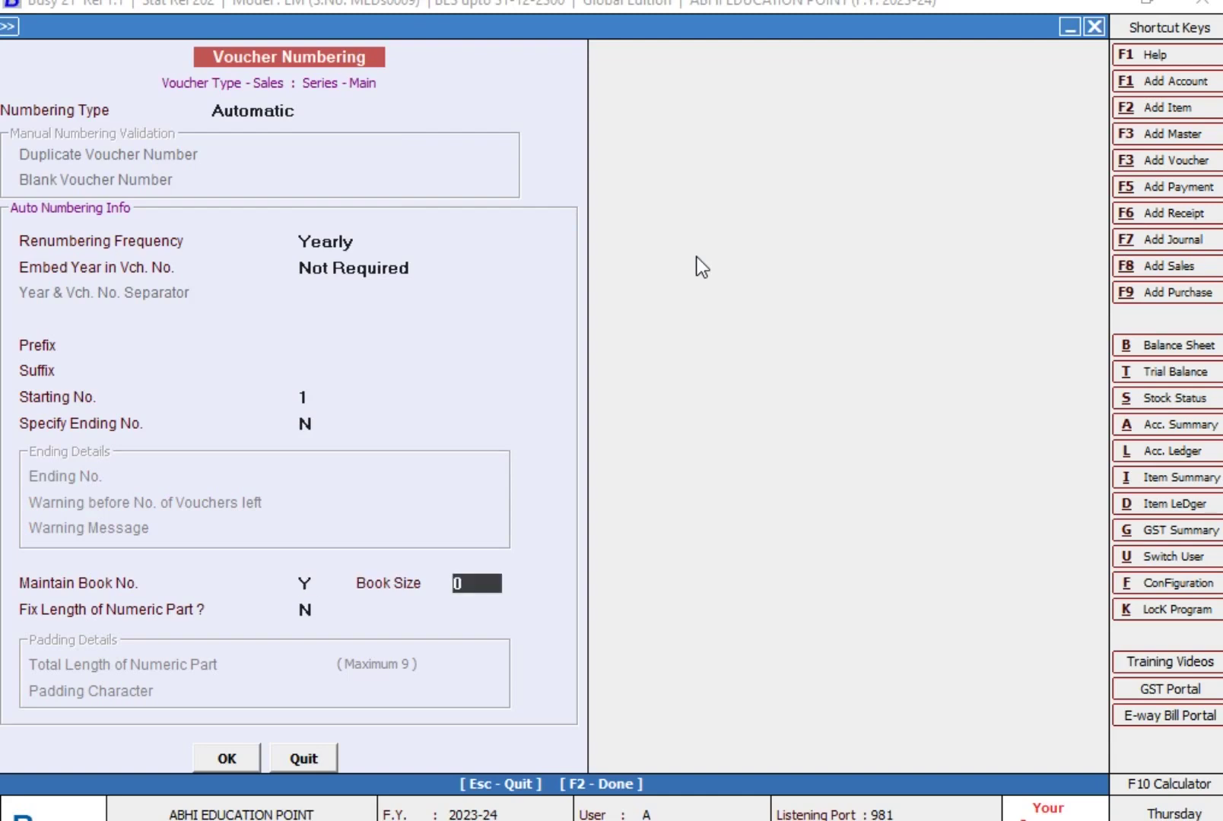
type("100")
key("Return")
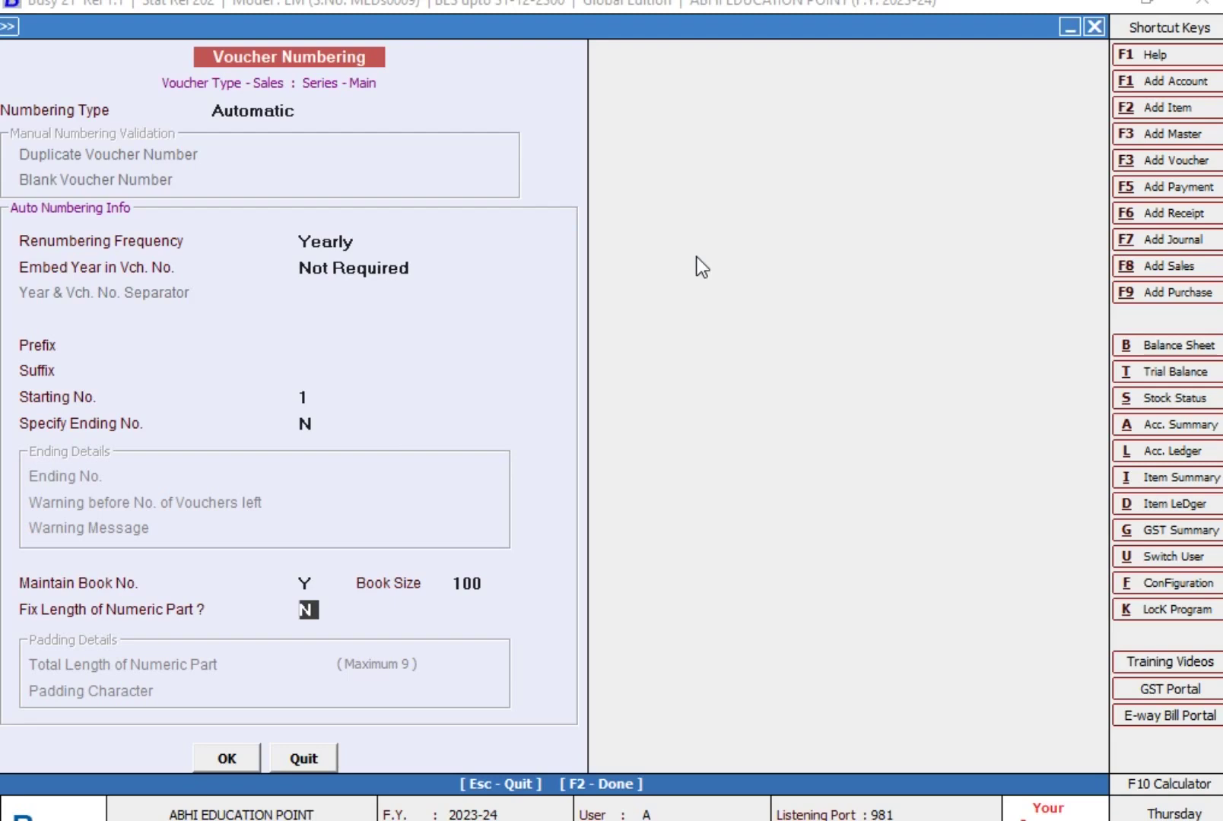
key("Return")
key("Return")
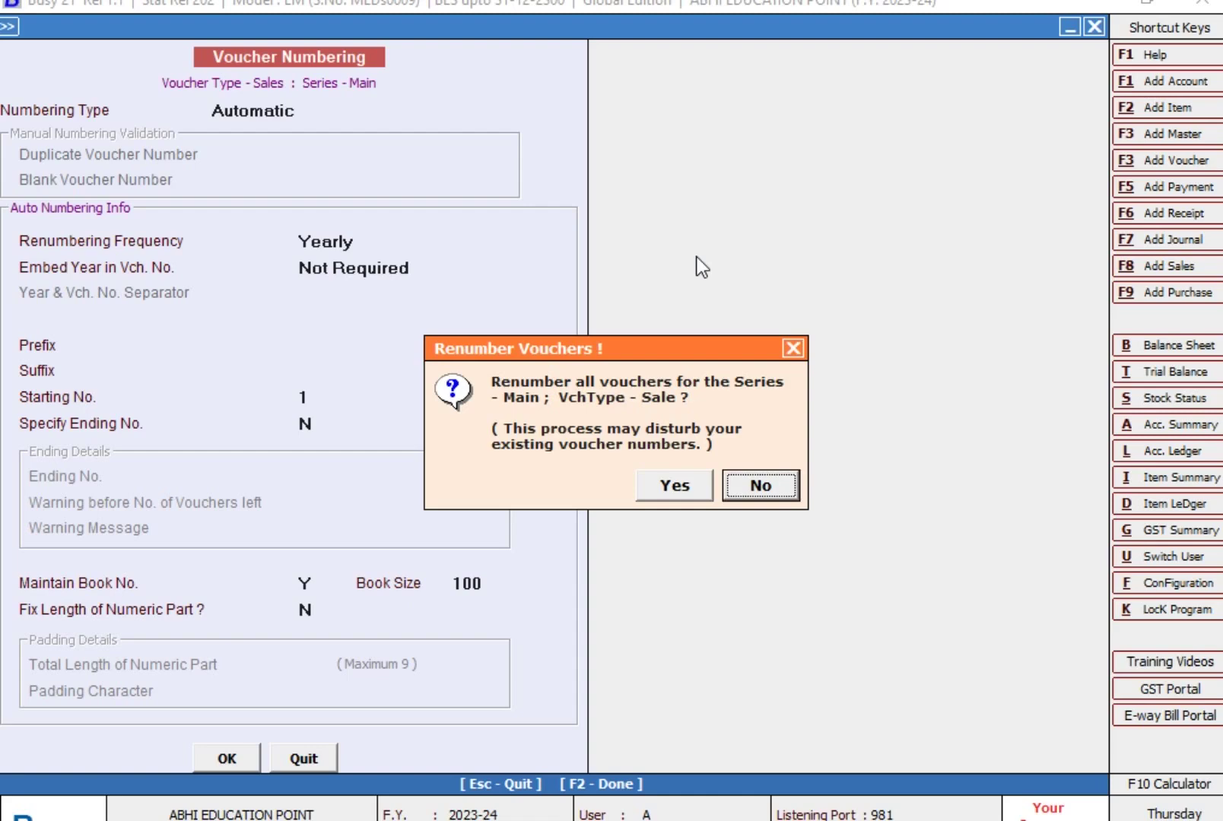
key("Return")
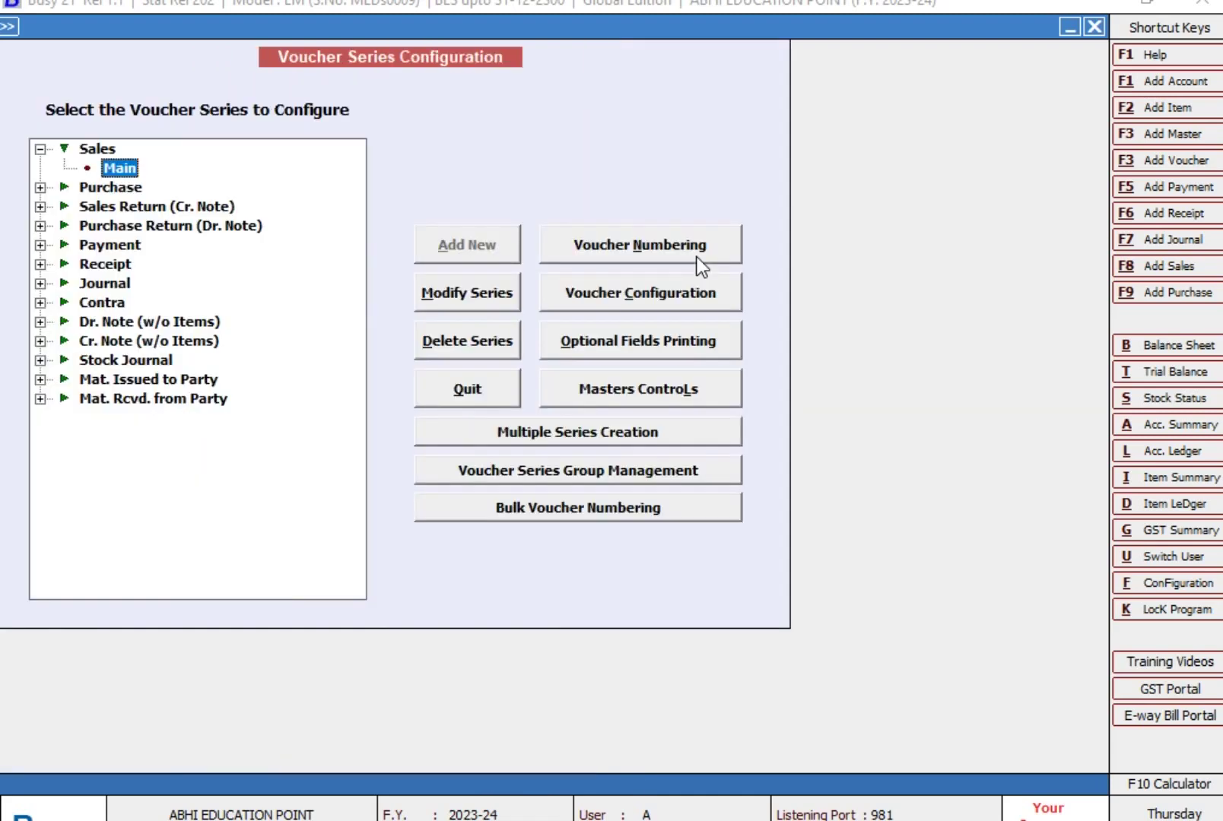
Leave the series configuration and start a new sales voucher to check the book number beside the voucher number
key("Escape")
key("Right")
key("Return")
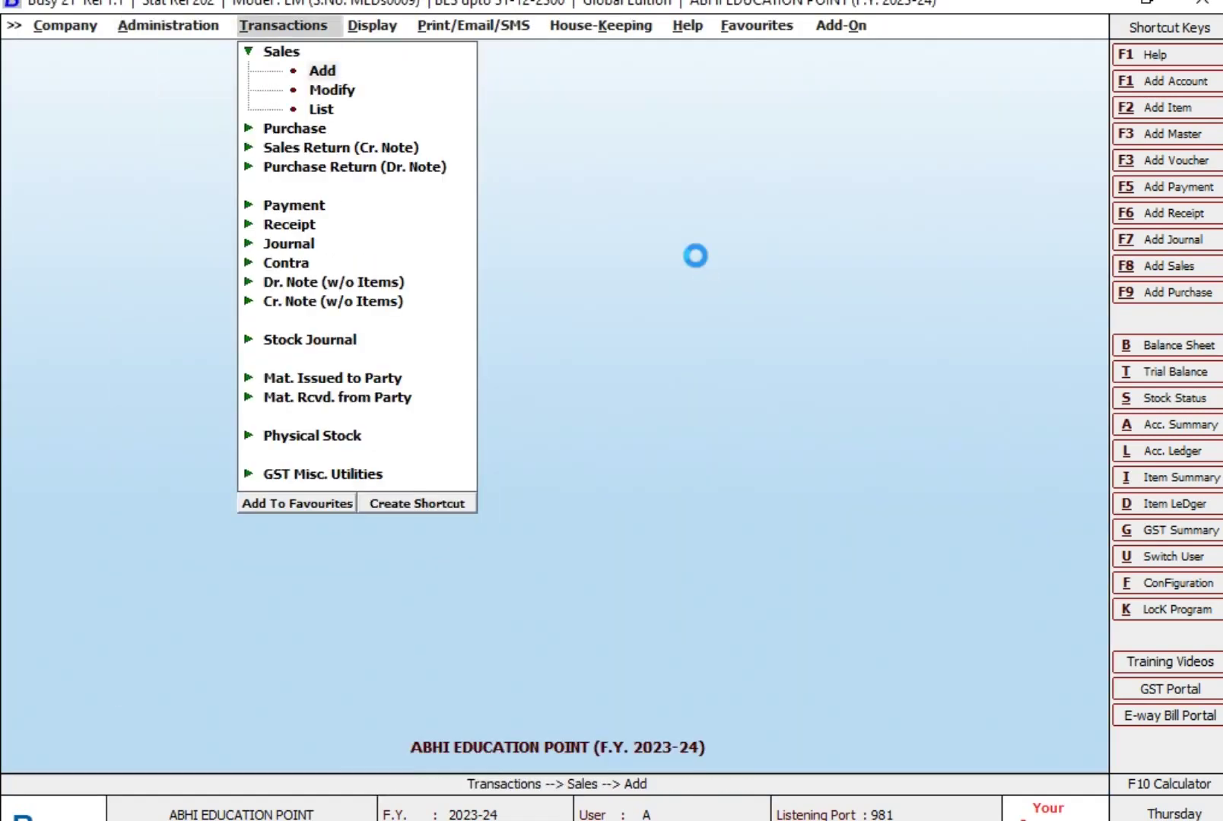
key("Return")
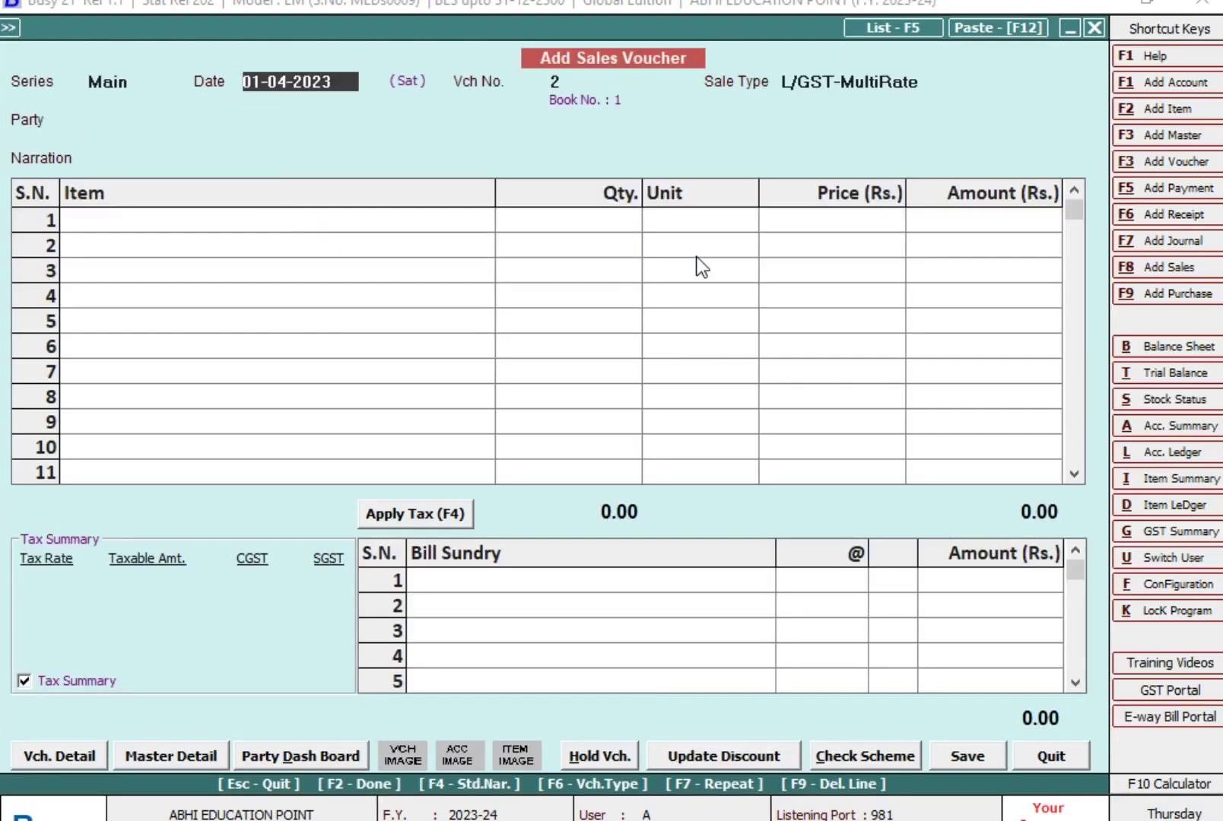